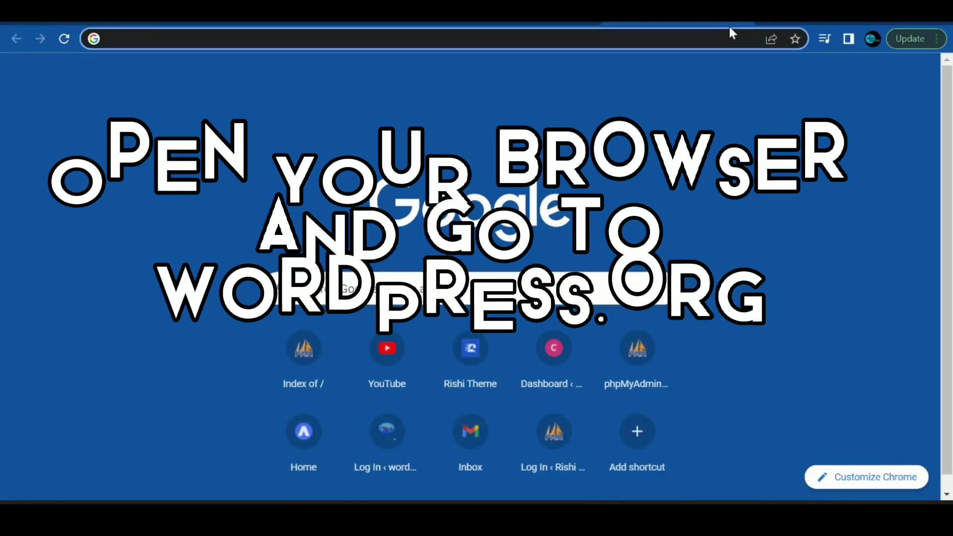
Step: Load wordpress.org in Chrome and look over its Meet WordPress introduction
type("wordpress.org")
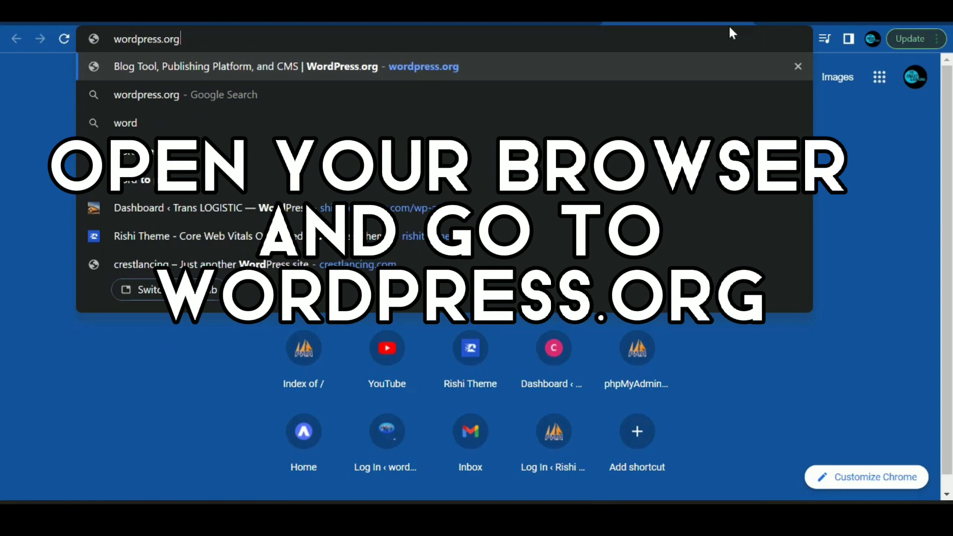
key("Return")
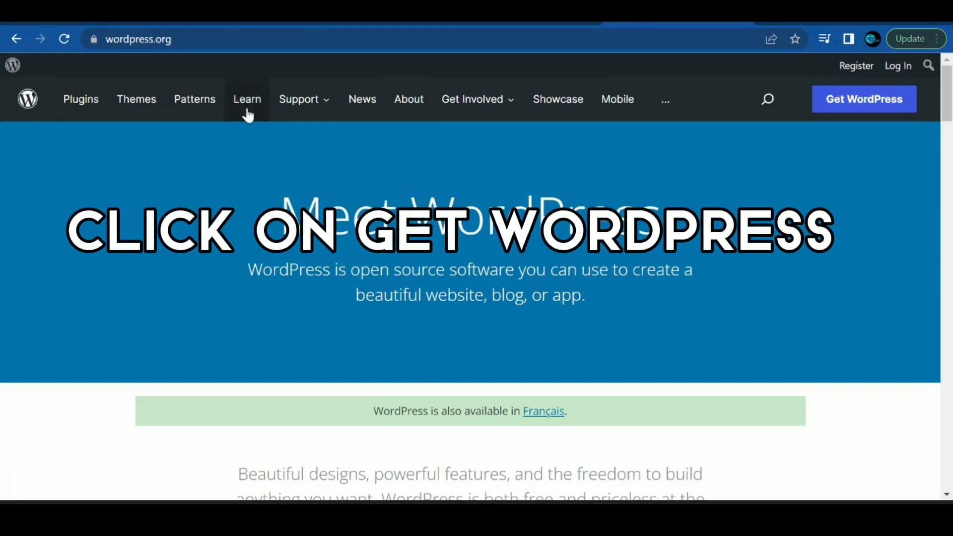
scroll(489, 301, "down", 15)
scroll(504, 303, "up", 15)
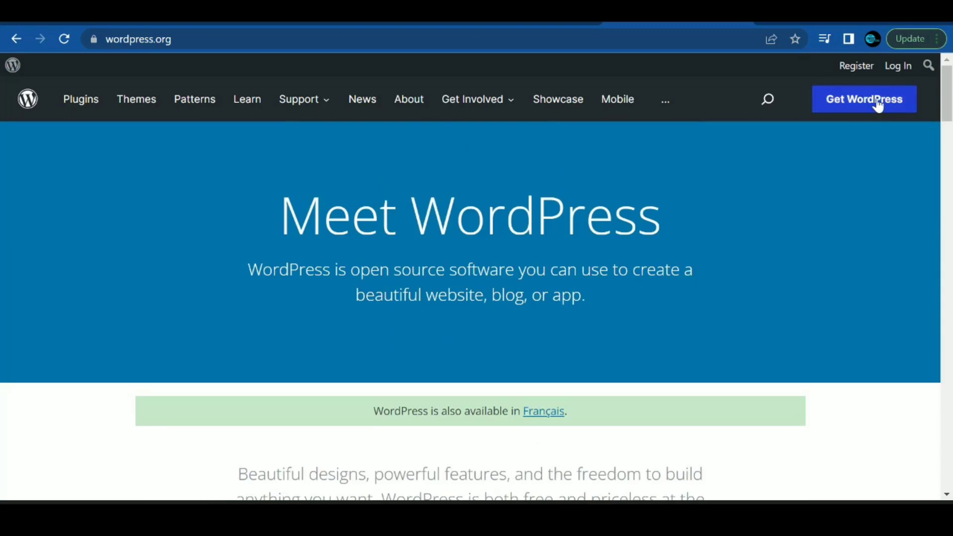
Step: Download the WordPress 5.9.2 zip from the Get WordPress page, then minimize Chrome
left_click(871, 103)
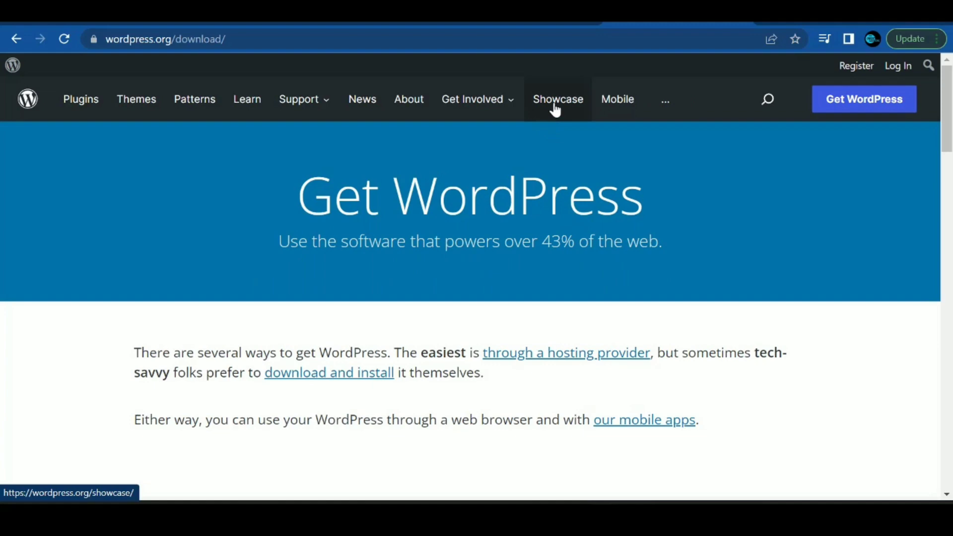
mouse_move(679, 98)
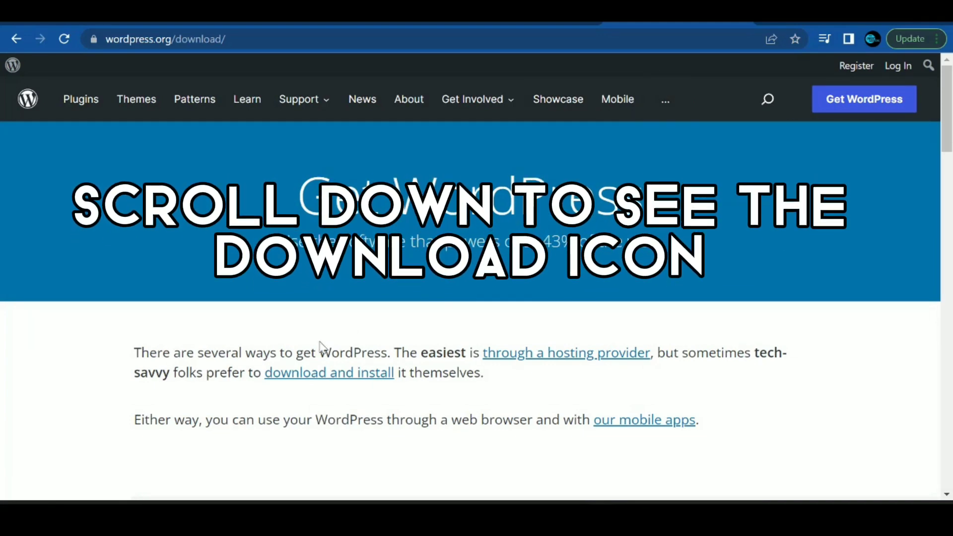
scroll(361, 341, "down", 10)
scroll(363, 343, "down", 8)
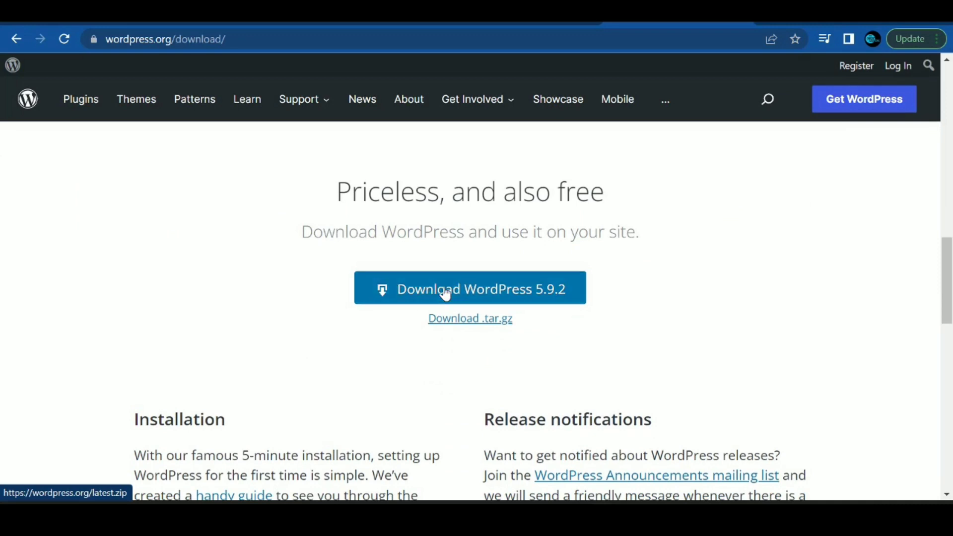
left_click(444, 297)
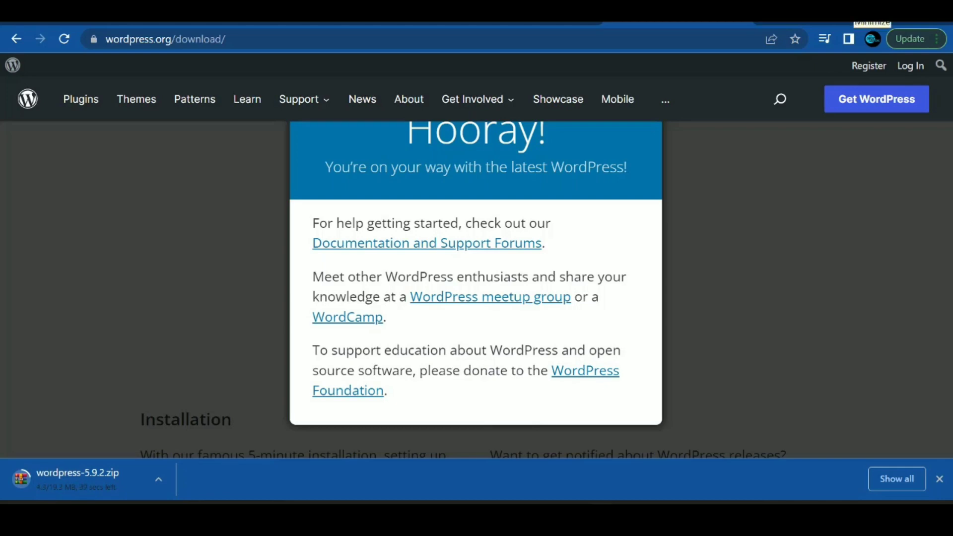
left_click(872, 11)
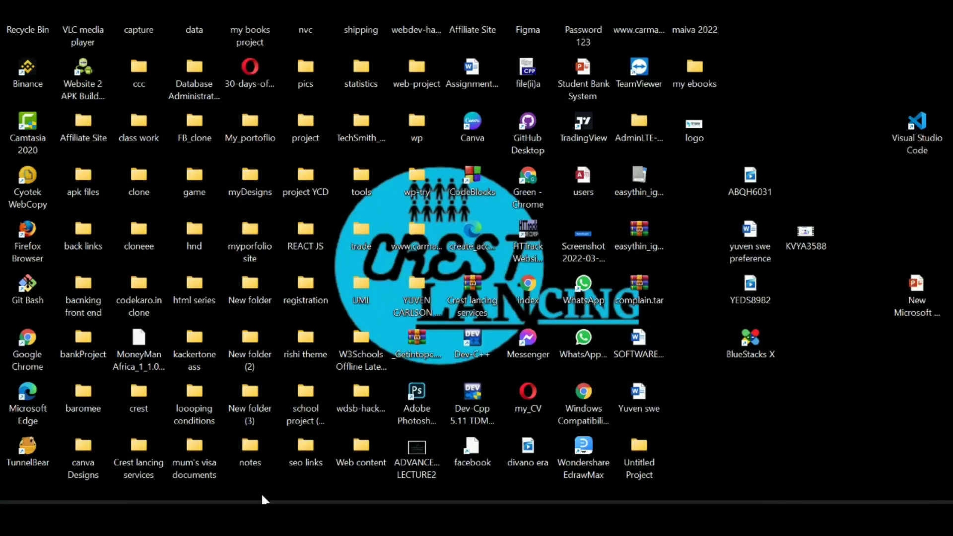
Step: Open the wp folder and start Extract All on the wordpress-5.7.2 archive
mouse_move(252, 500)
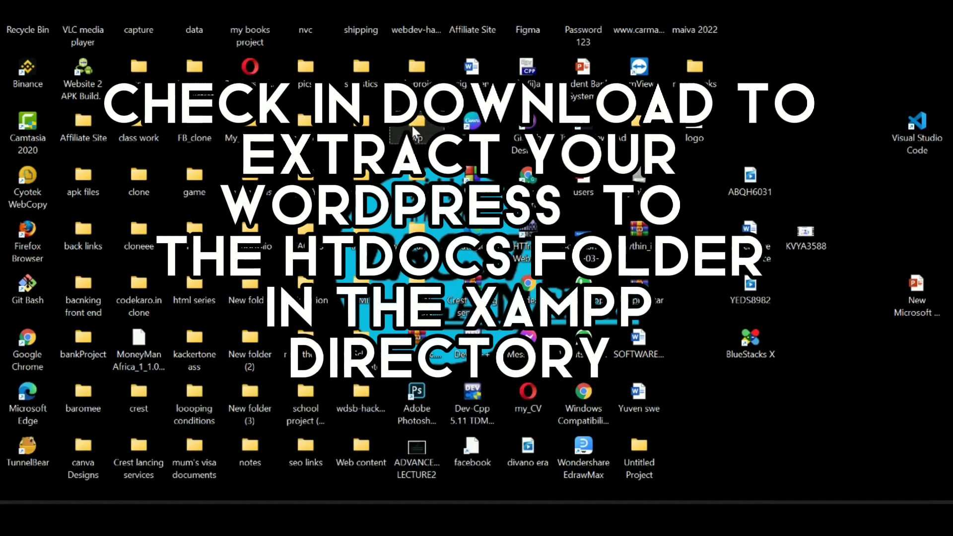
double_click(412, 124)
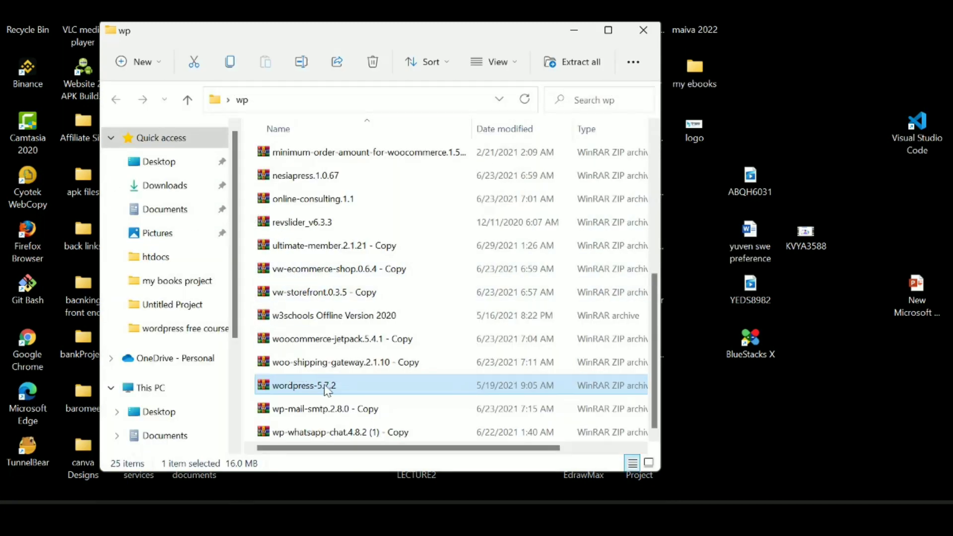
left_click(323, 386)
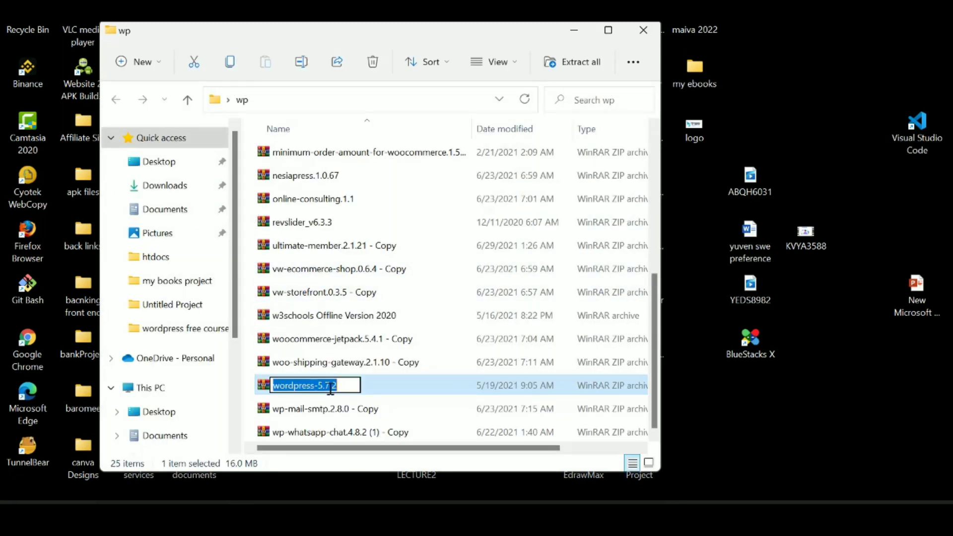
right_click(320, 386)
key("Escape")
key("Escape")
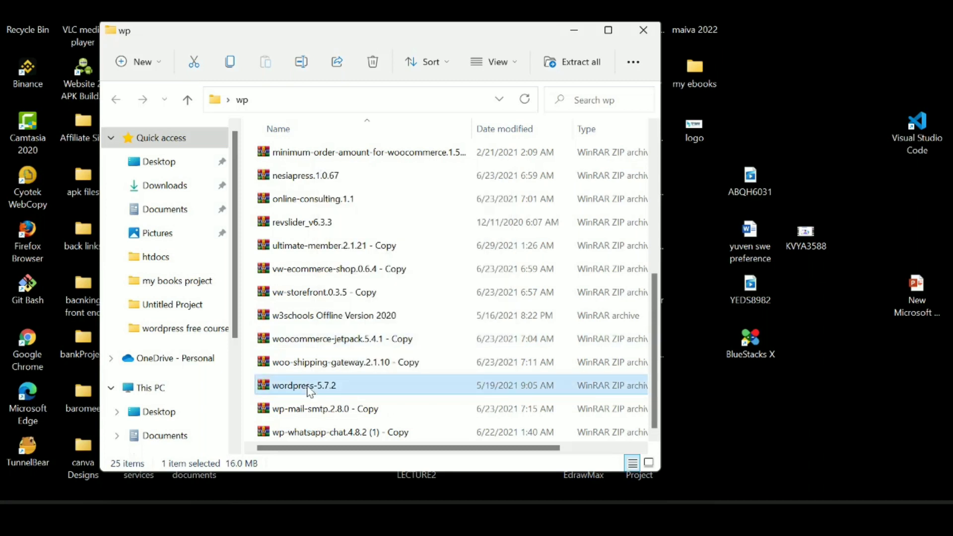
right_click(310, 392)
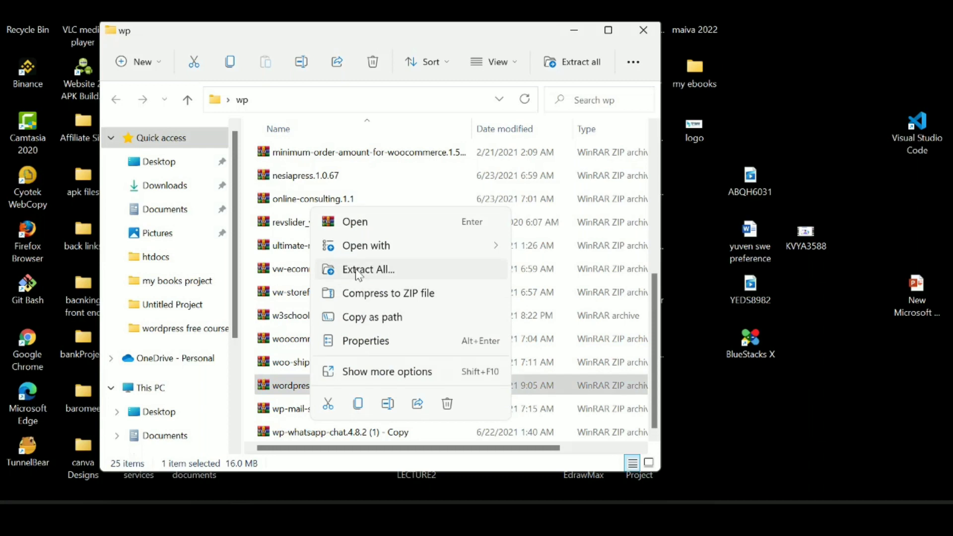
left_click(356, 270)
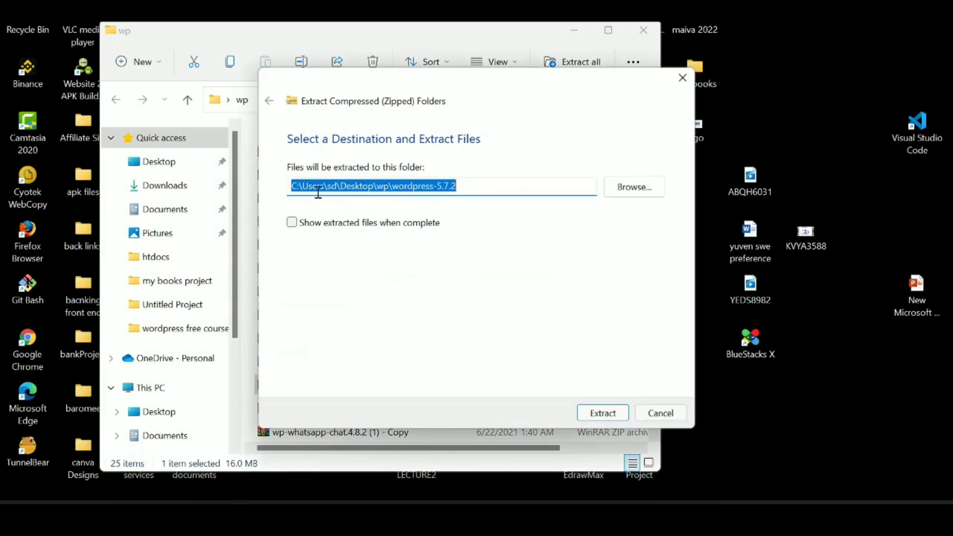
Step: Extract the wordpress-5.7.2 archive into C:\xampp\htdocs and bring up the htdocs window
left_click(633, 190)
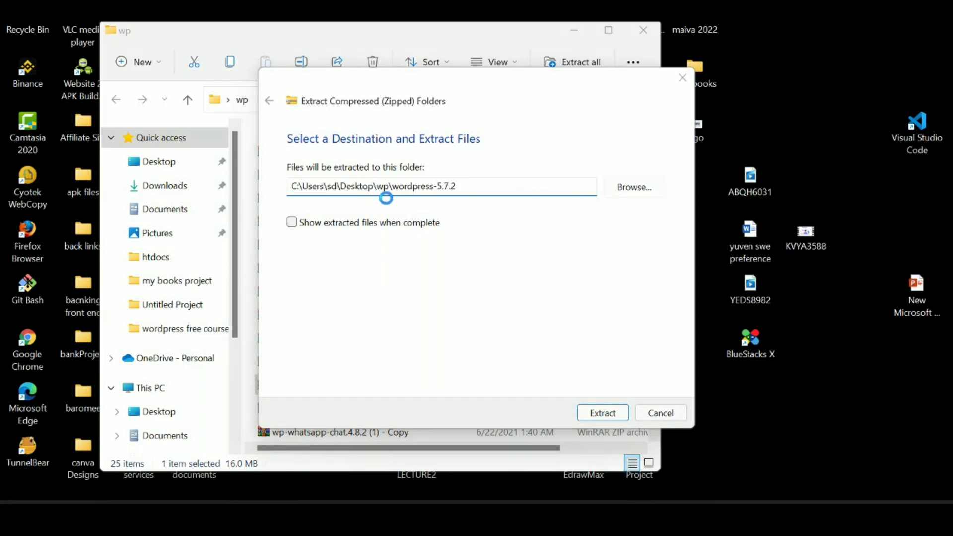
scroll(308, 318, "down", 1)
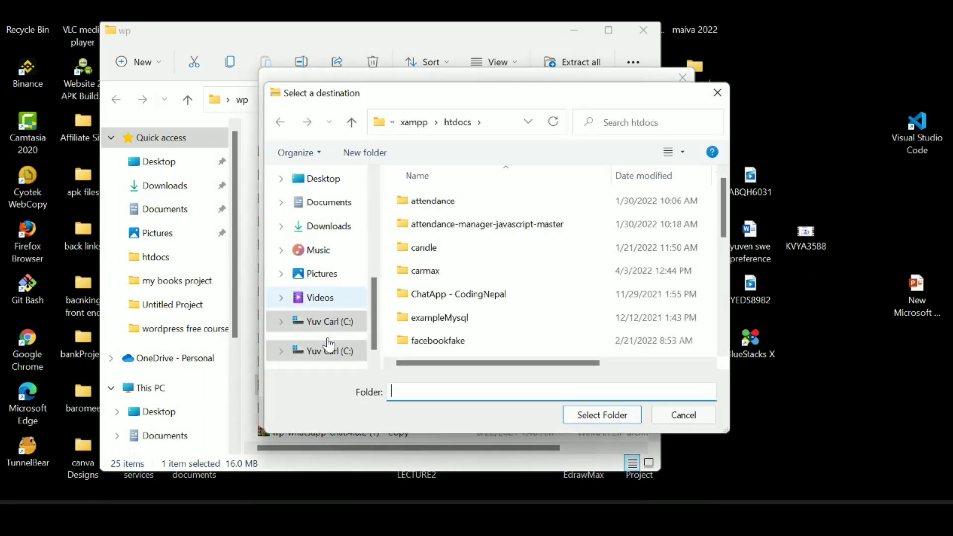
left_click(328, 323)
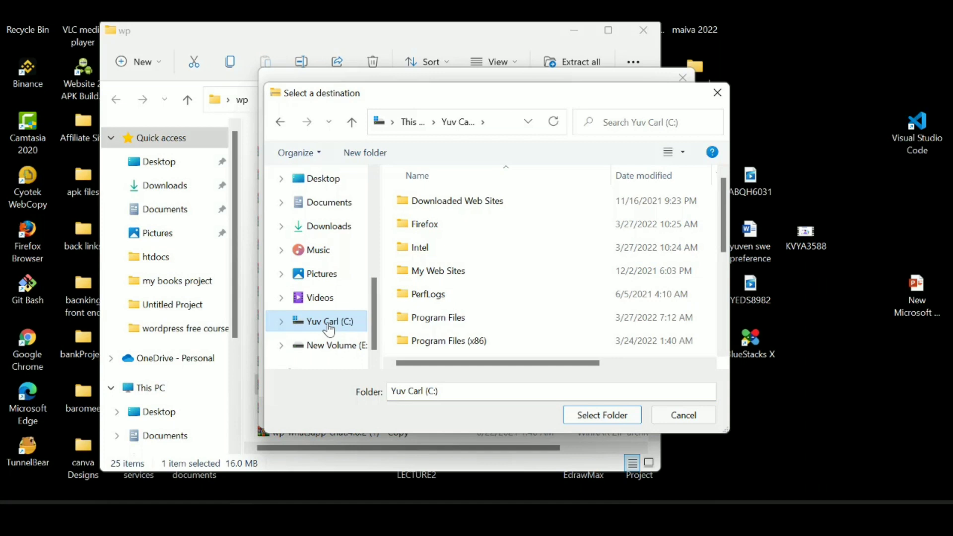
scroll(449, 274, "down", 3)
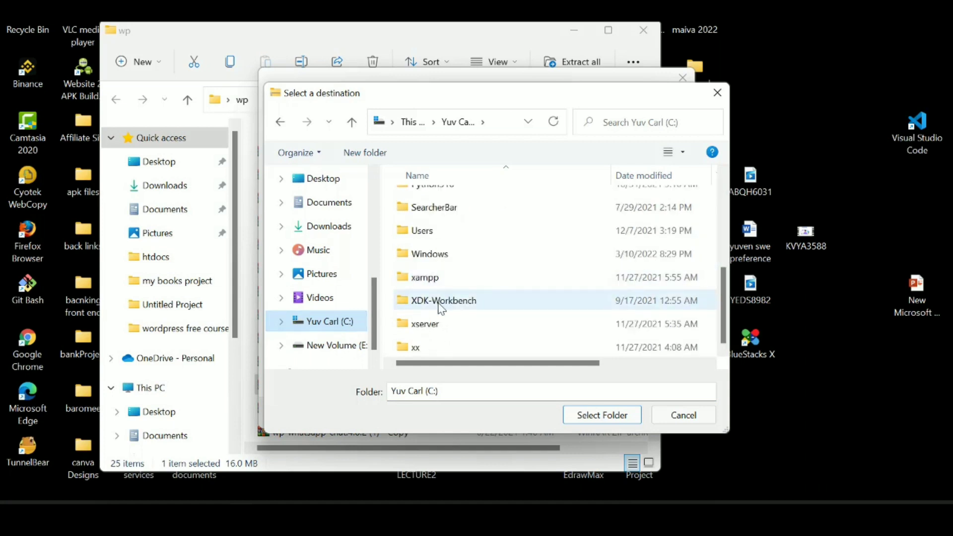
left_click(439, 282)
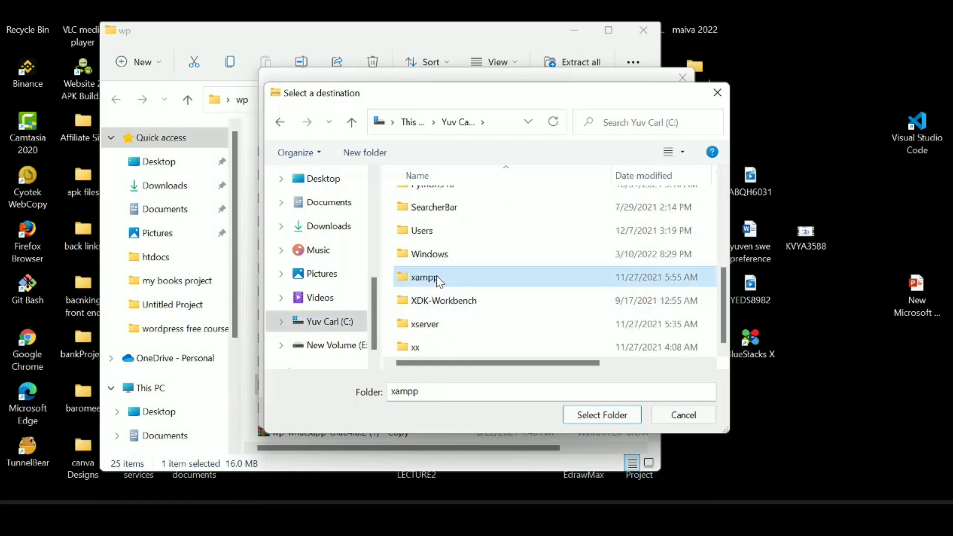
double_click(439, 281)
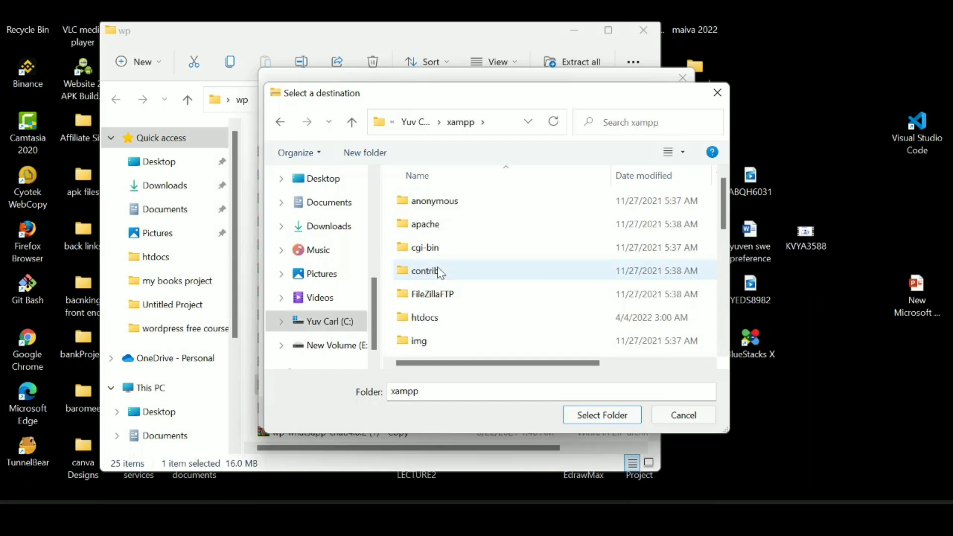
left_click(435, 320)
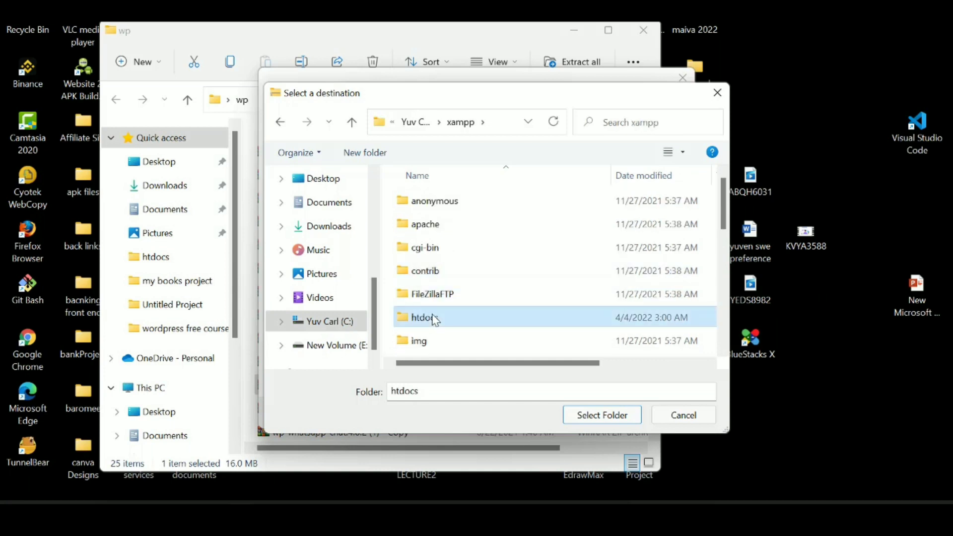
double_click(435, 319)
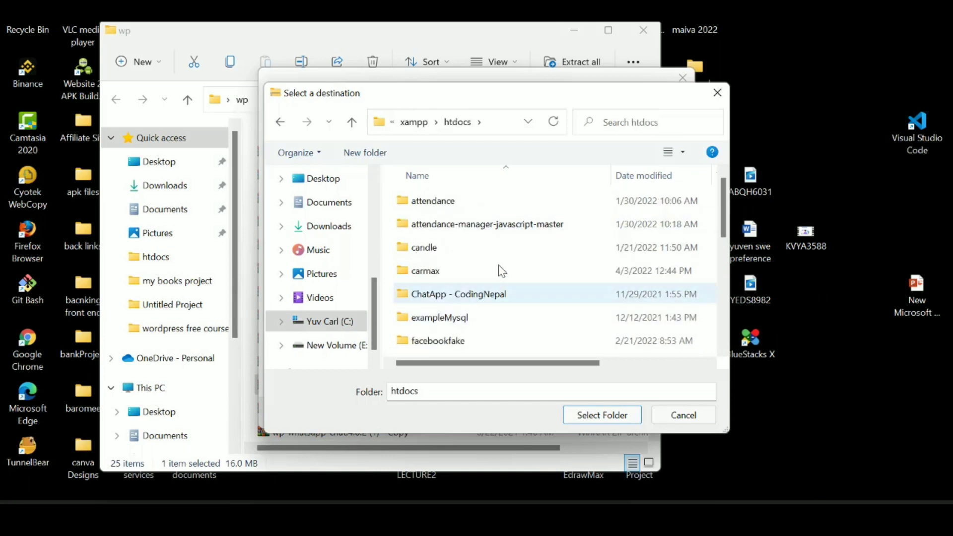
left_click(602, 415)
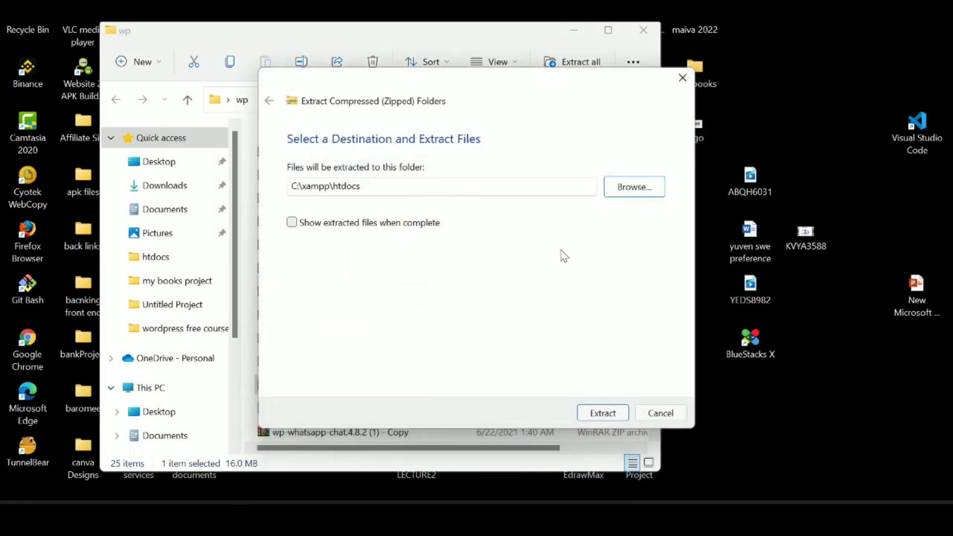
left_click(608, 415)
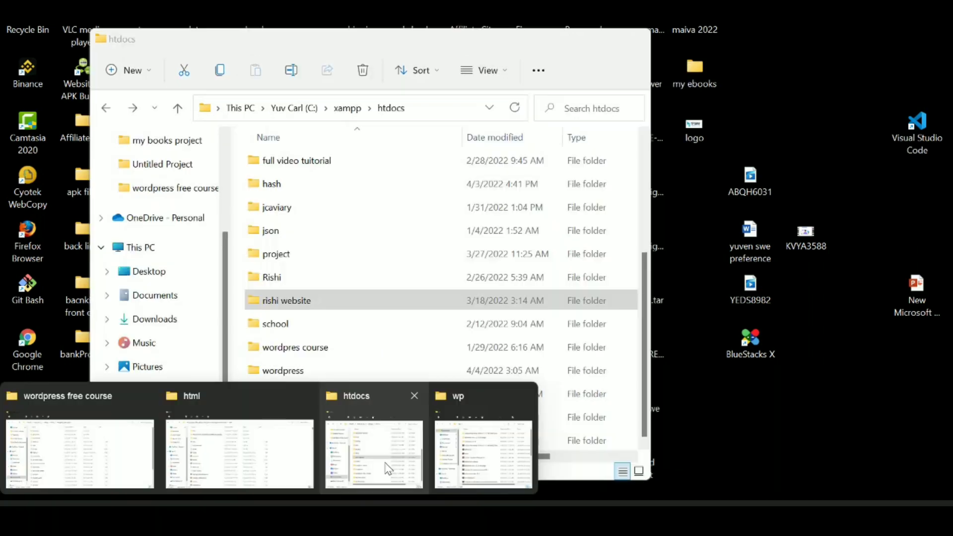
left_click(385, 466)
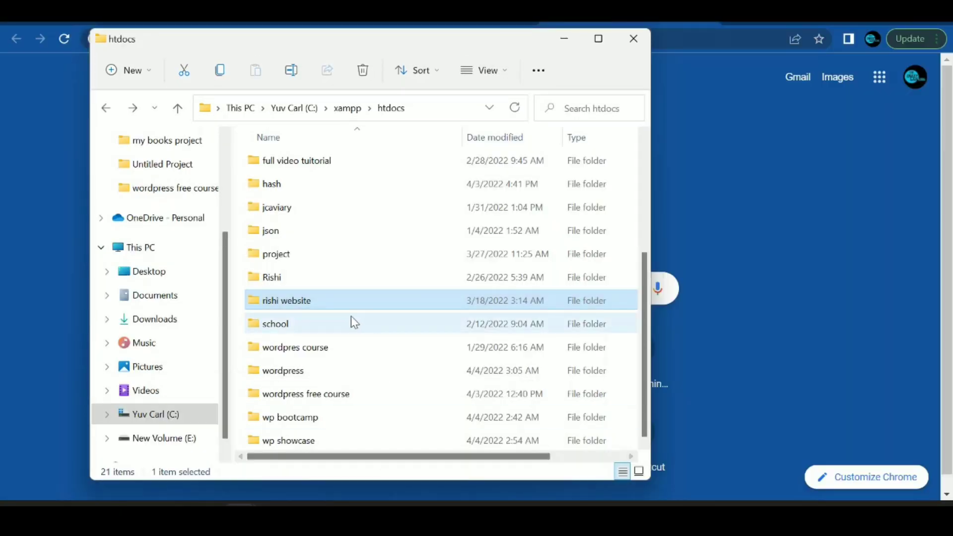
Step: Rename the extracted wordpress folder in htdocs to 'wp example' and return to Chrome
left_click(292, 377)
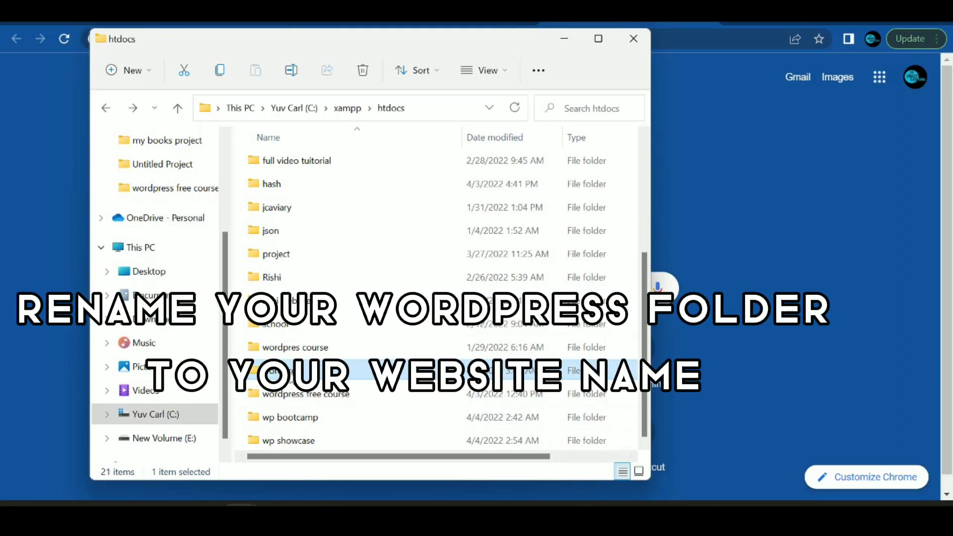
key("F2")
type("m")
key("BackSpace")
key("BackSpace")
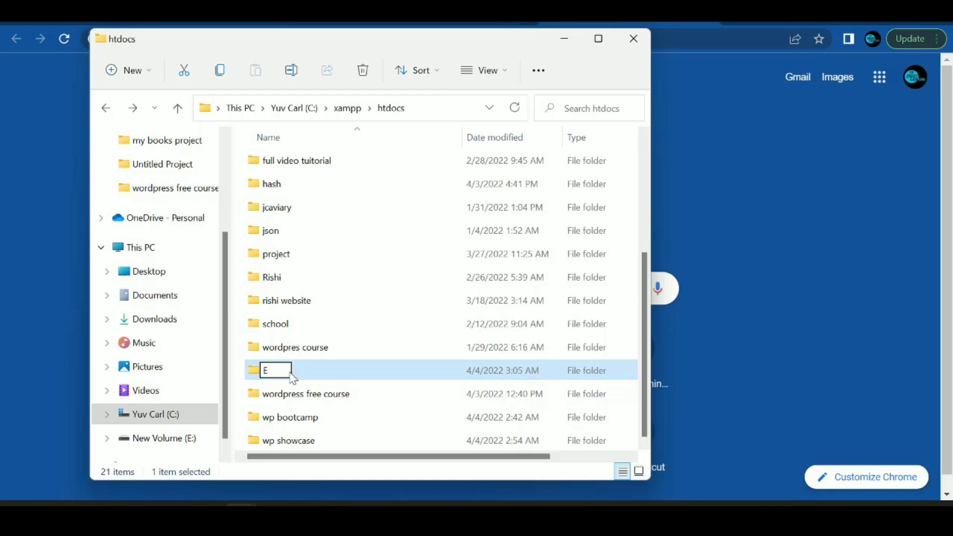
type("E")
key("BackSpace")
type("wp example")
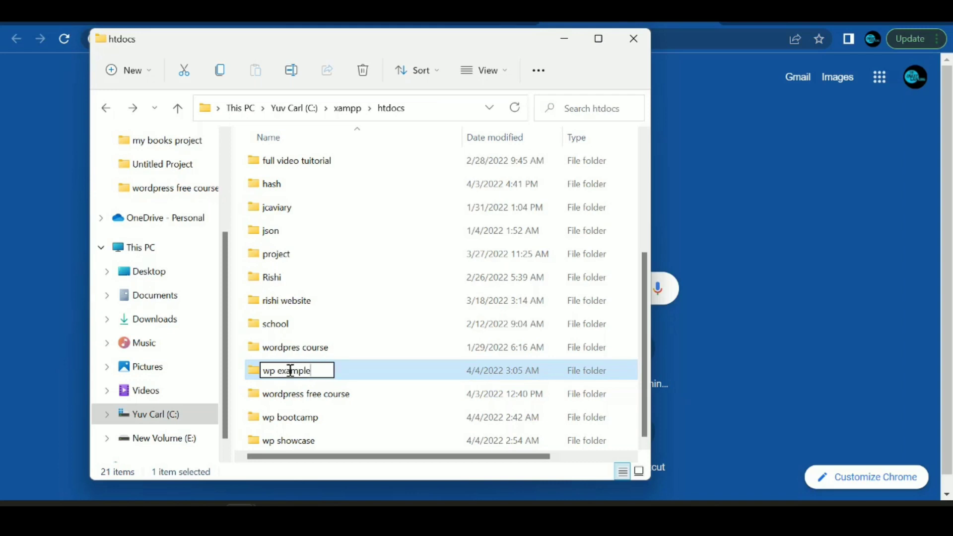
key("Return")
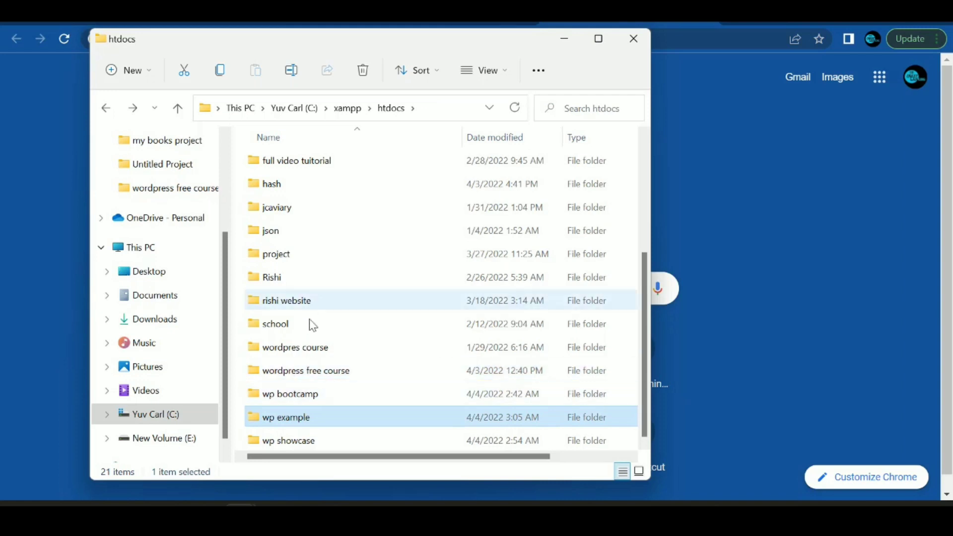
left_click(279, 424)
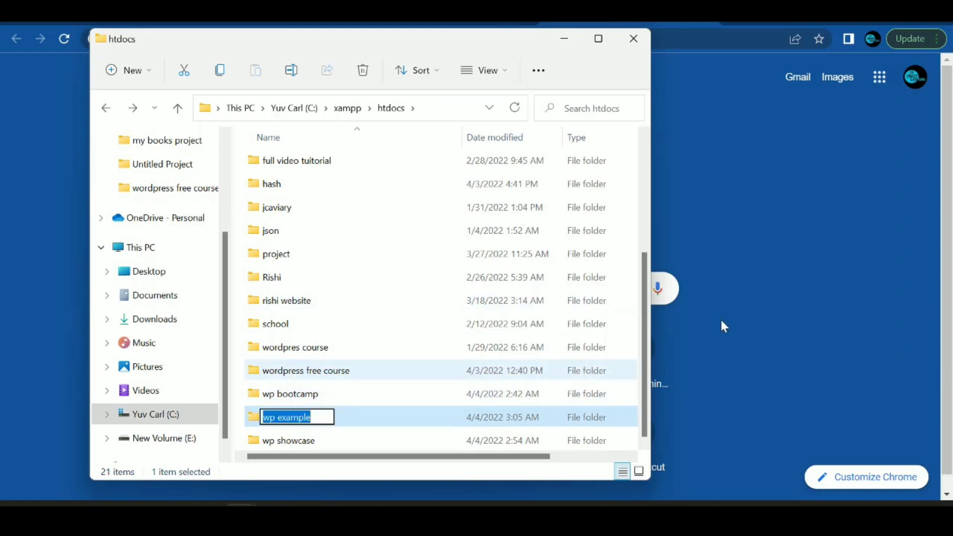
left_click(758, 277)
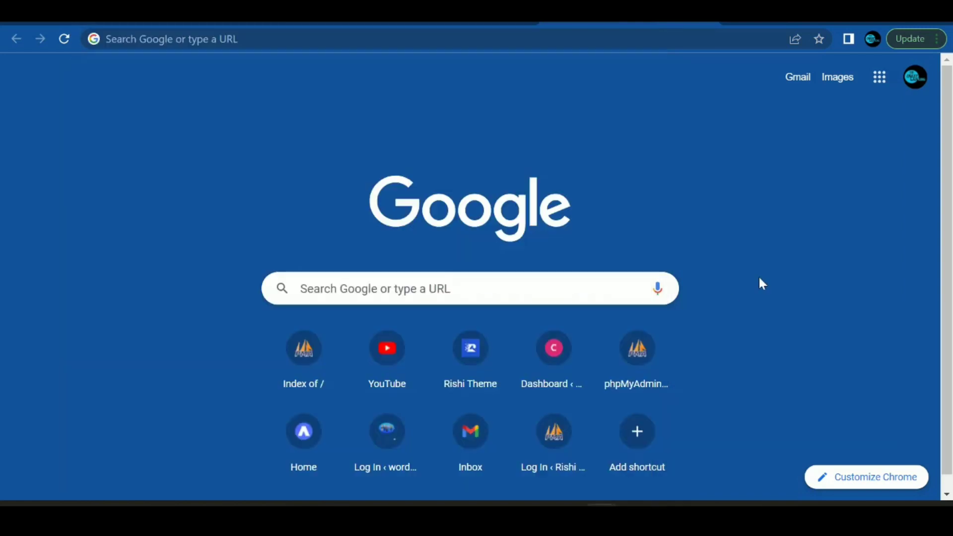
Step: Enter localhost in Chrome's address bar
left_click(238, 40)
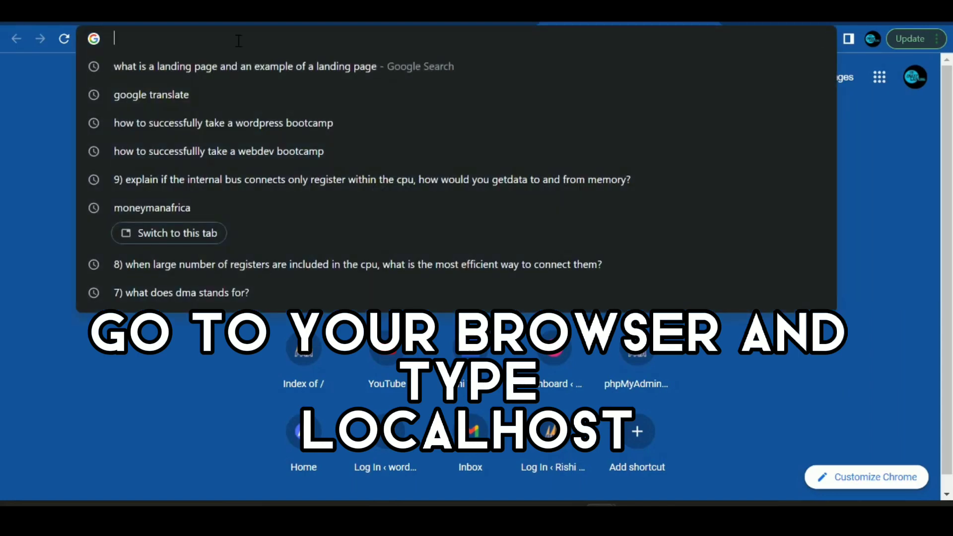
type("local")
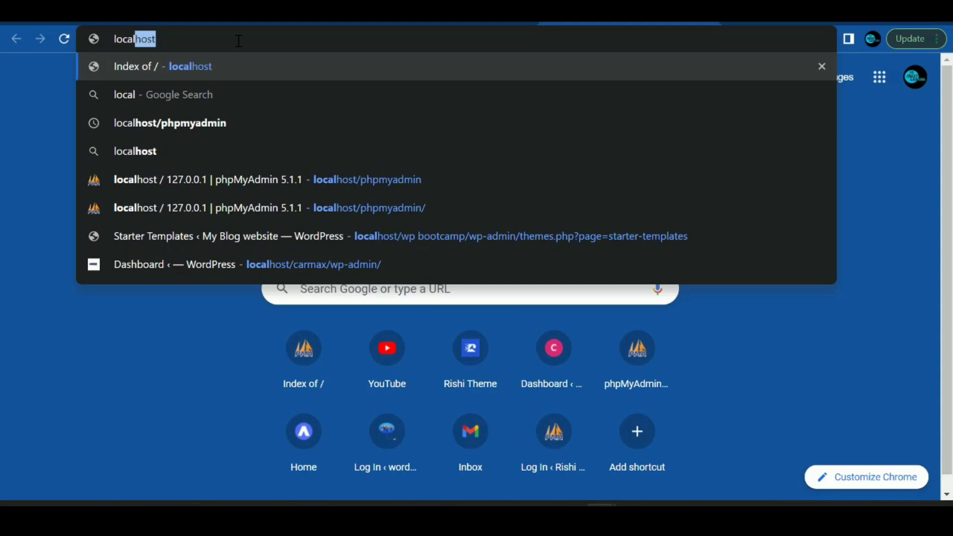
type("host")
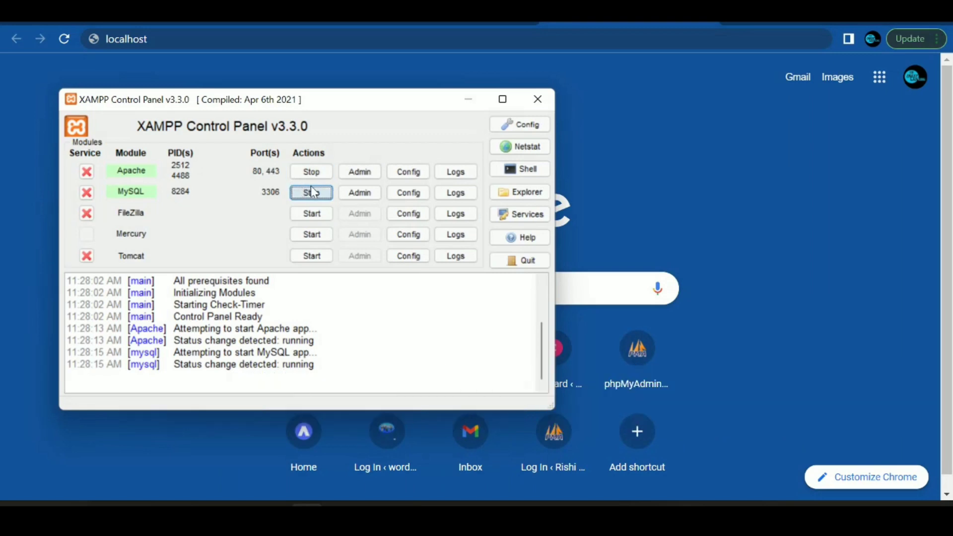
Step: With Apache and MySQL running, load localhost and reach the wp example setup page
left_click(468, 99)
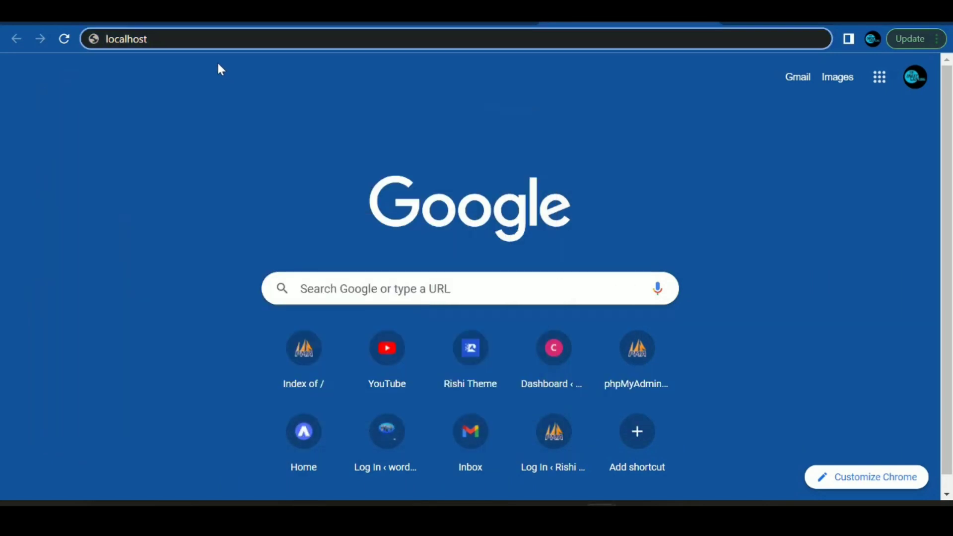
key("Return")
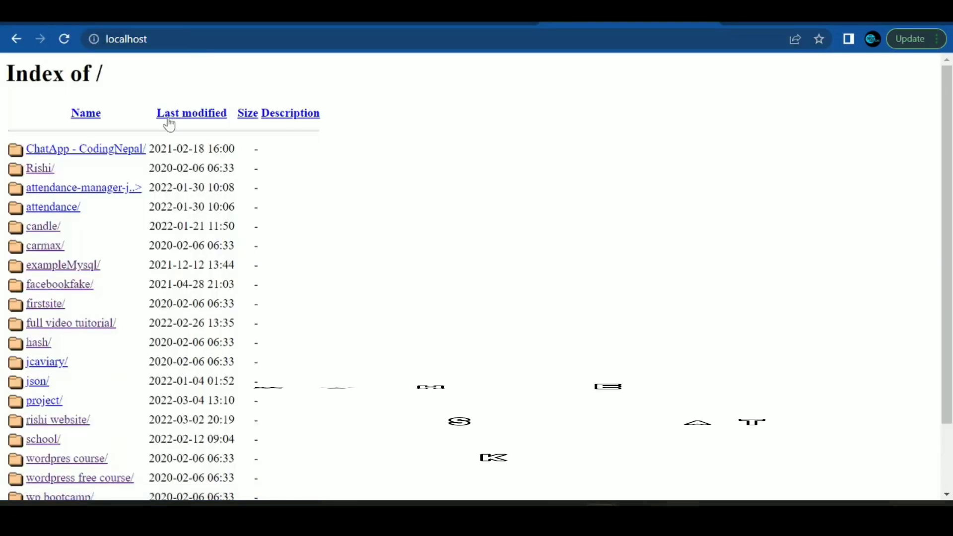
scroll(74, 347, "down", 2)
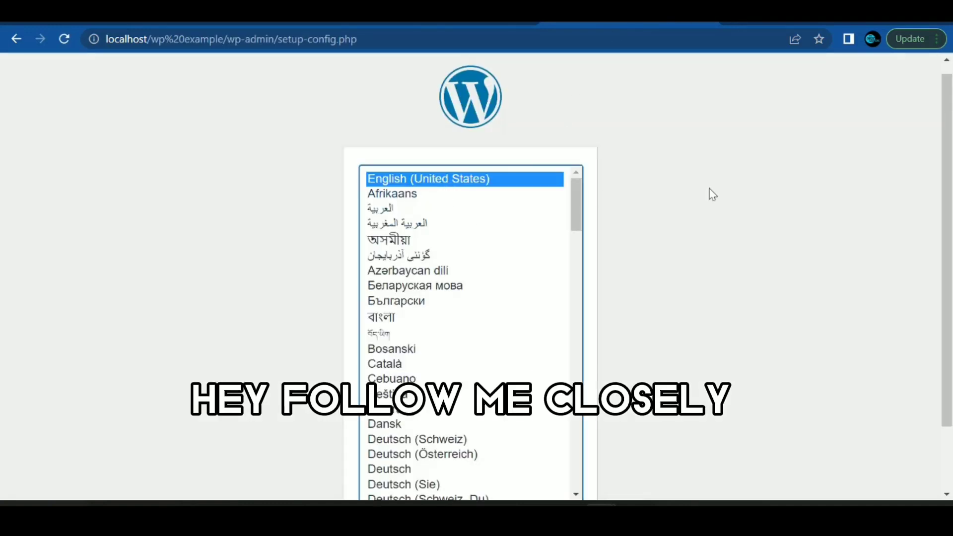
Step: Choose English (United States) and pass the welcome page to reach the database form
scroll(708, 266, "down", 2)
left_click(552, 451)
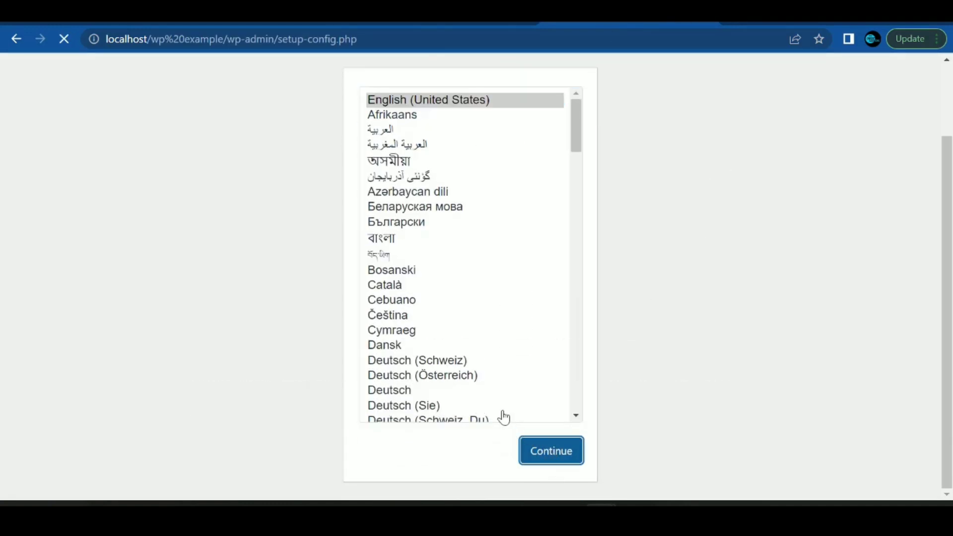
scroll(271, 330, "down", 1)
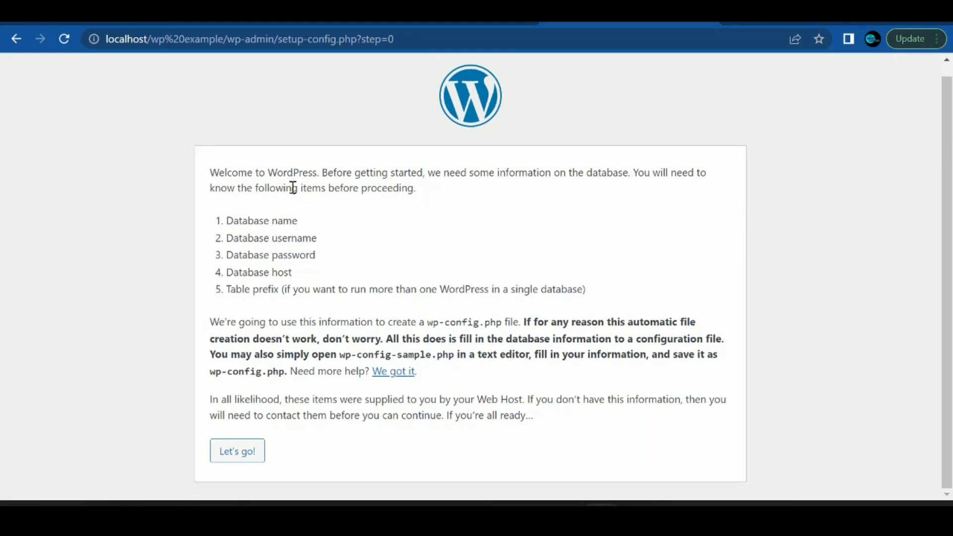
left_click(236, 452)
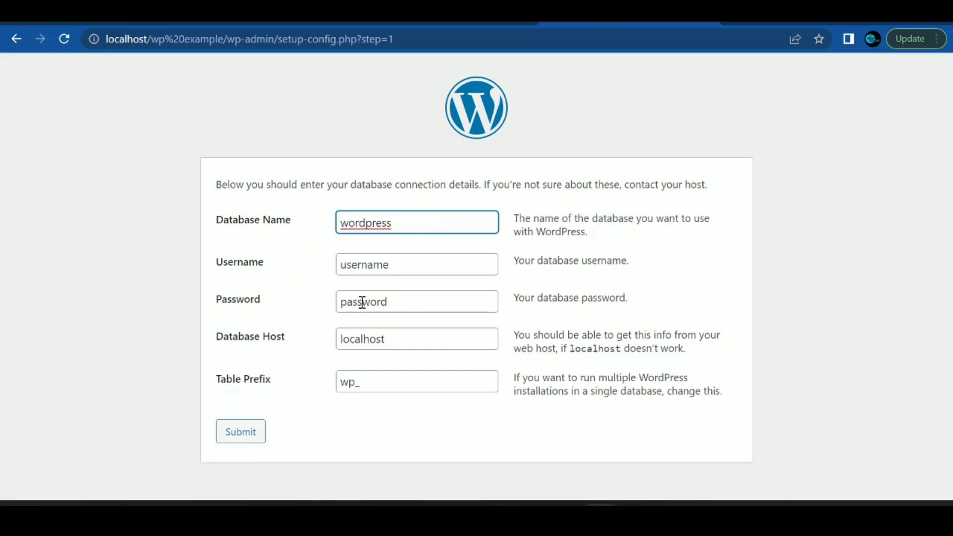
Step: Open localhost/phpmyadmin in a new browser tab
left_click(738, 23)
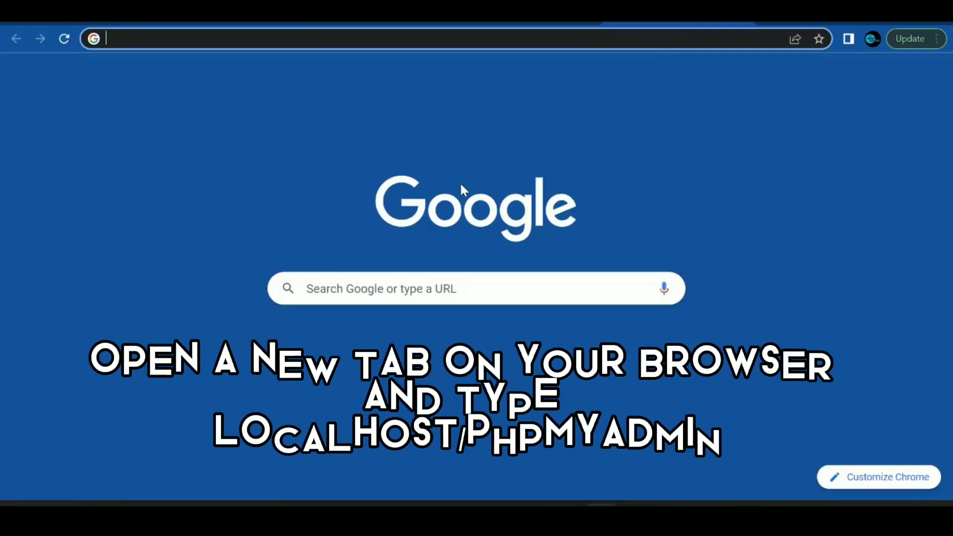
type("local")
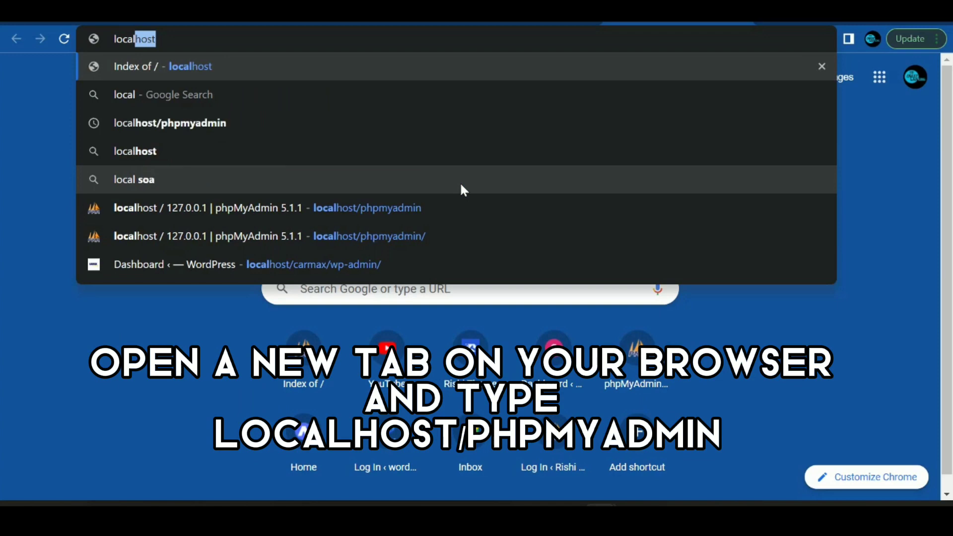
type("host/php")
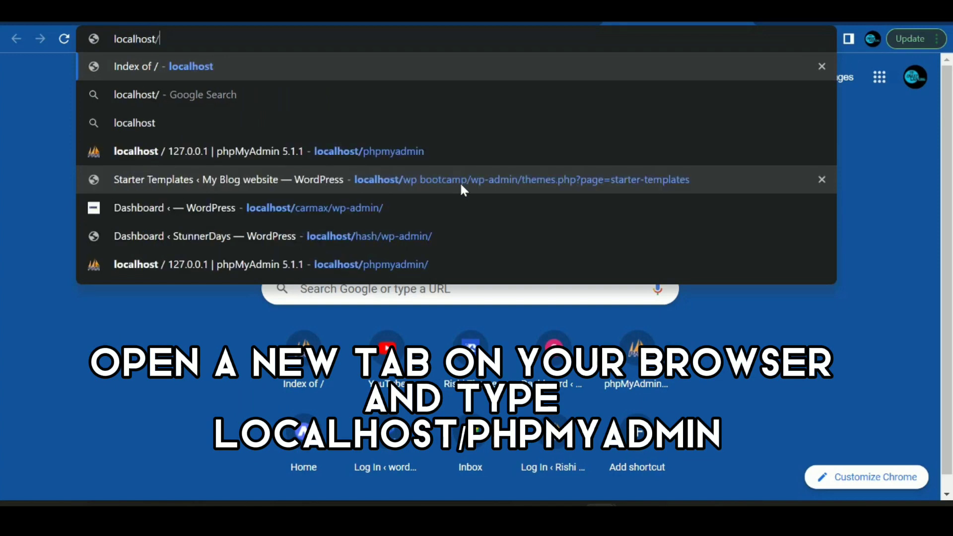
type("myadmin")
key("Return")
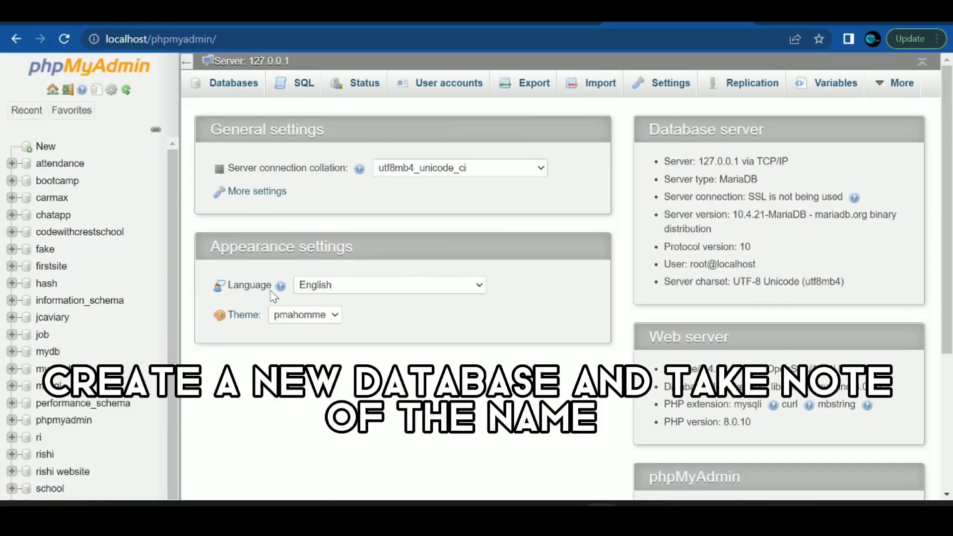
Step: Create a new database named wpexample
left_click(45, 149)
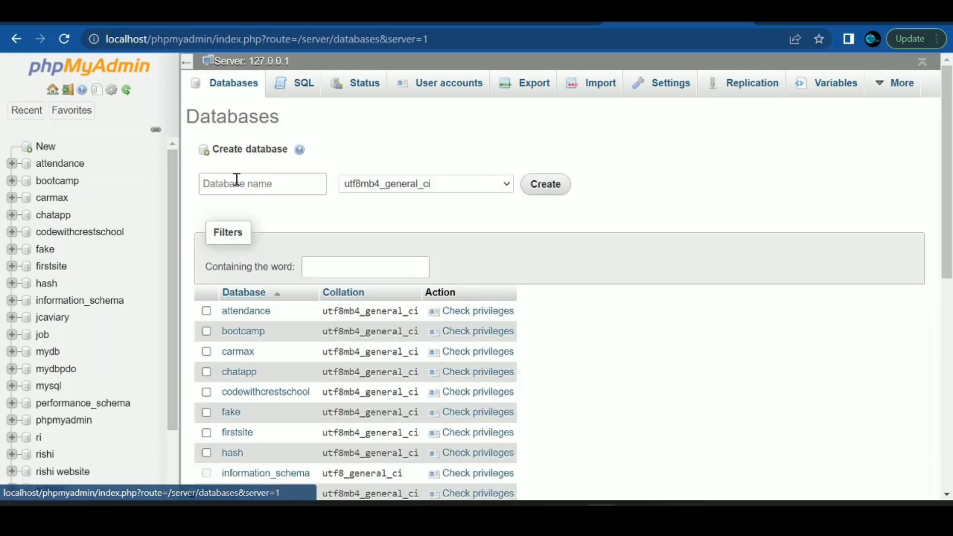
left_click(238, 182)
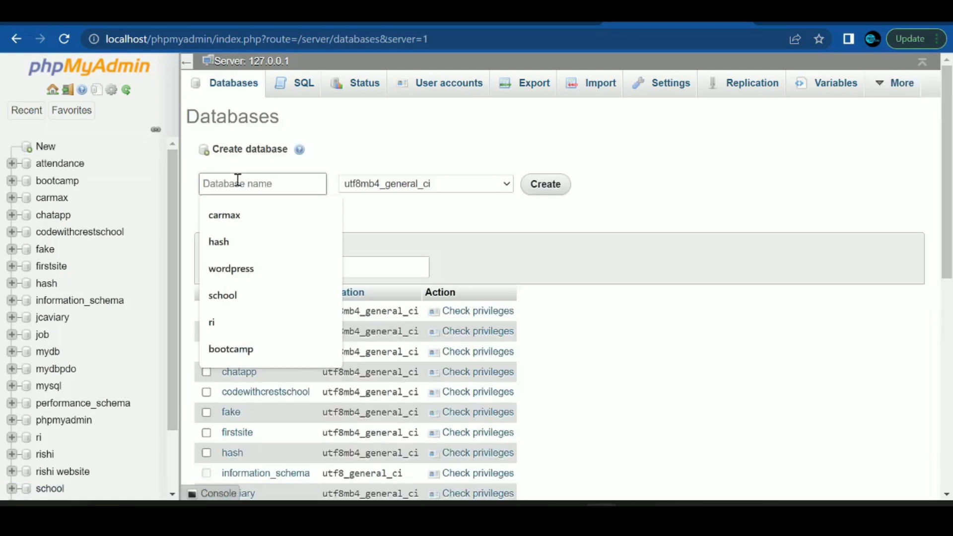
type("wpexample")
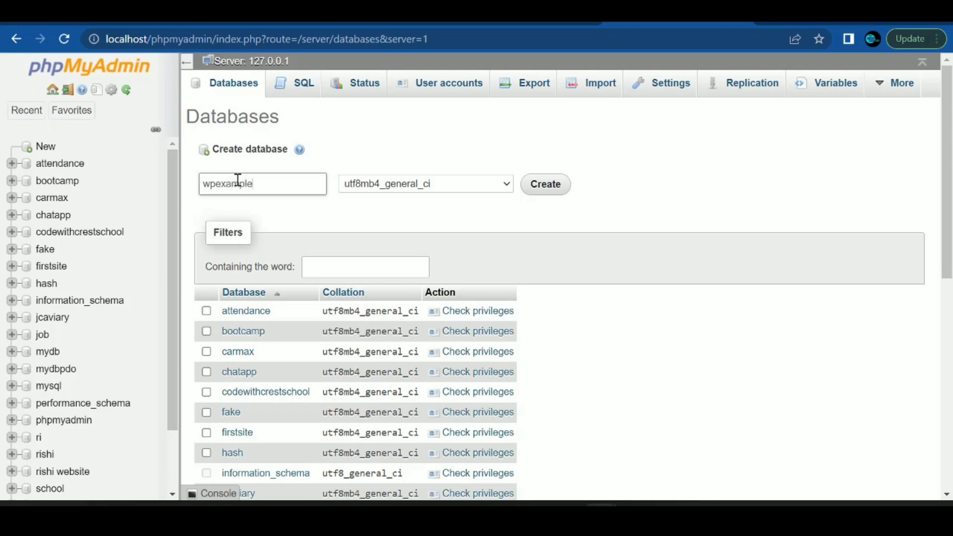
left_click(548, 186)
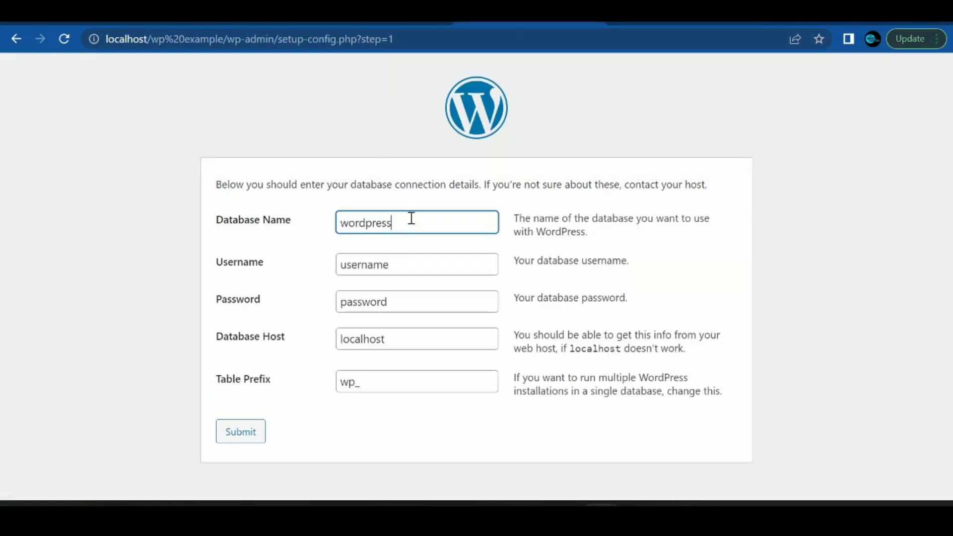
Step: Submit database wpexample, user root, blank password, and run the WordPress installation
double_click(411, 219)
type("wp")
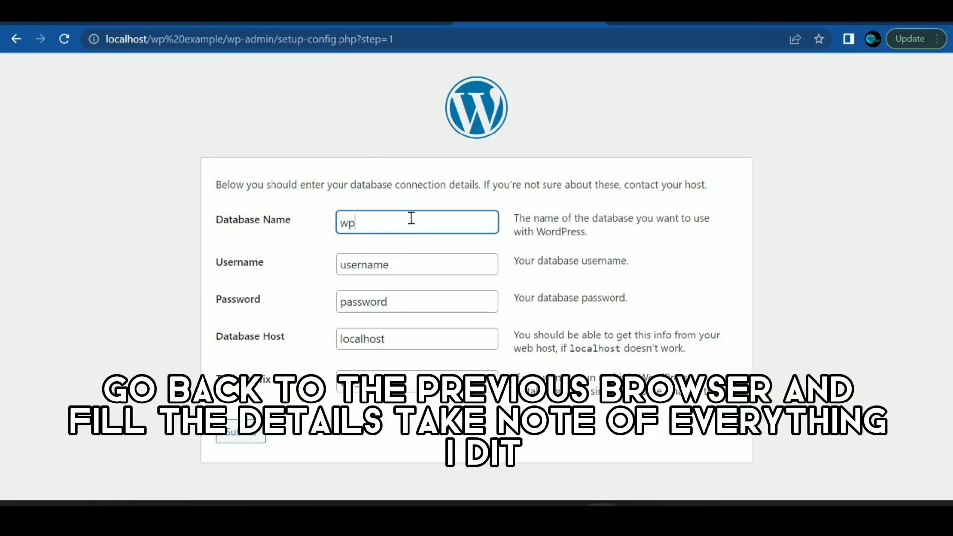
type("example")
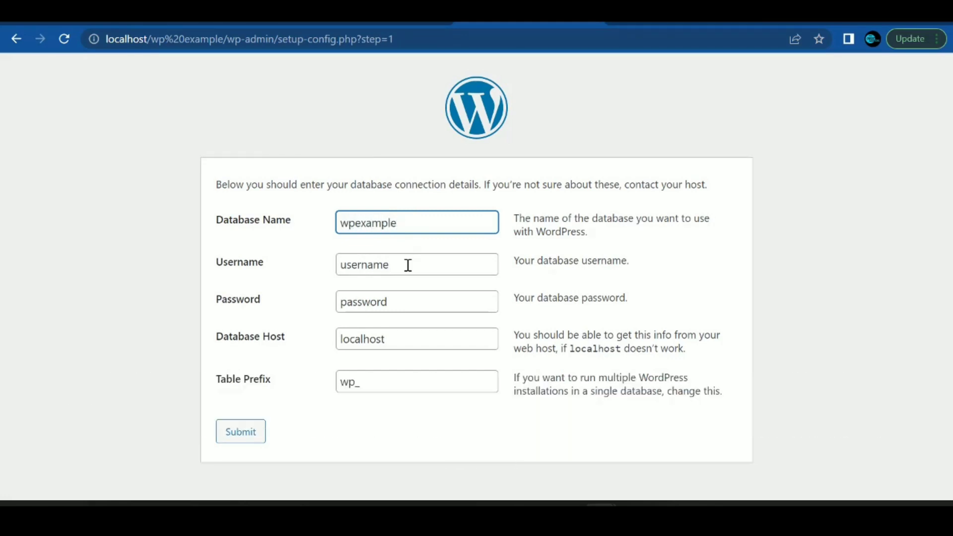
double_click(407, 265)
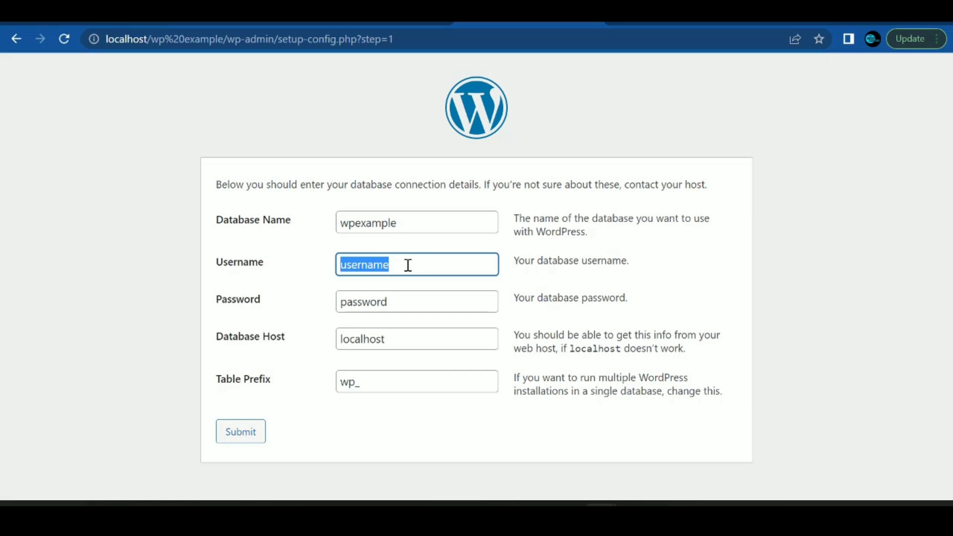
type("root")
double_click(393, 306)
key("BackSpace")
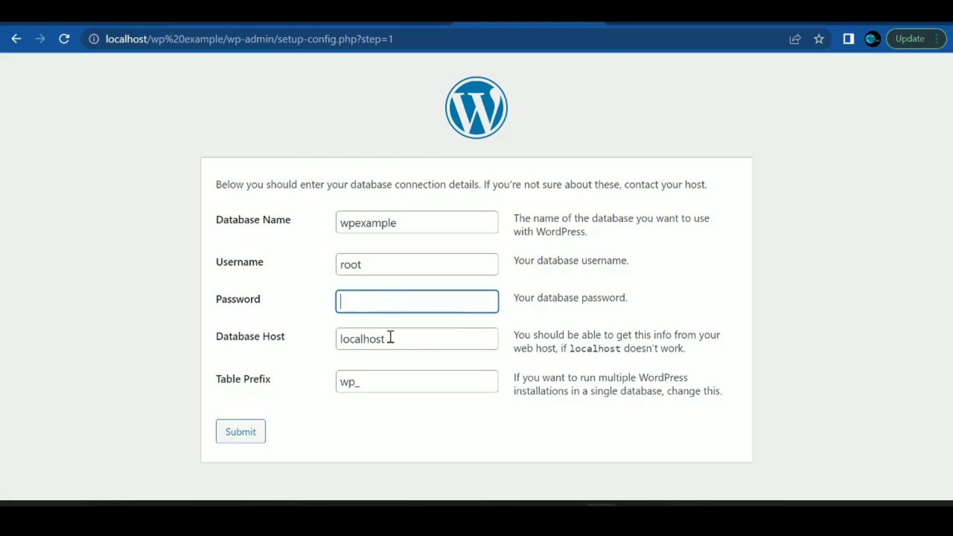
left_click(230, 438)
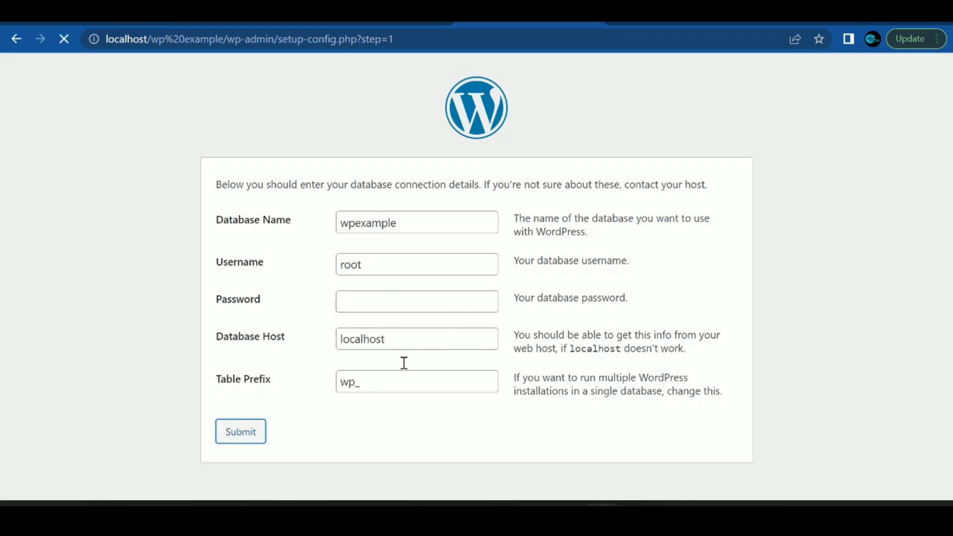
left_click(304, 236)
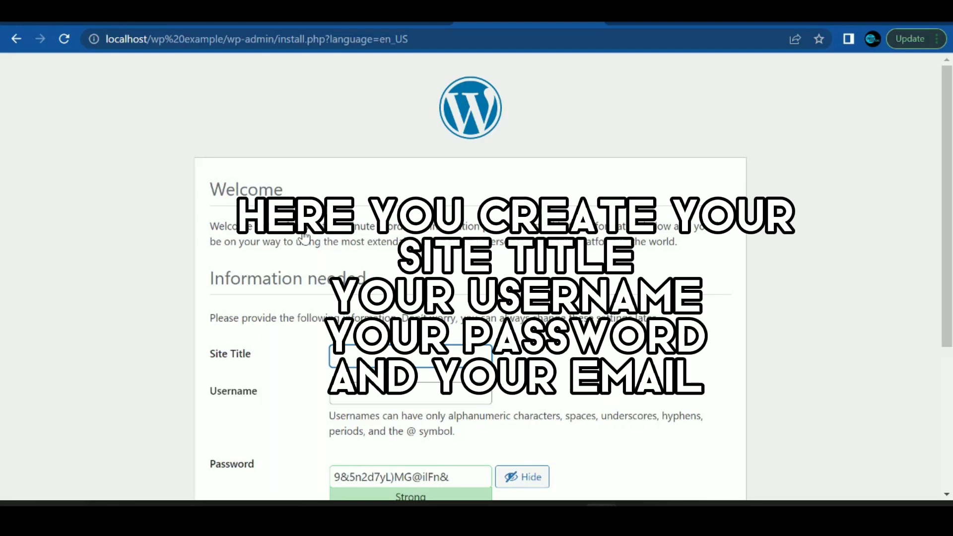
Step: Enter 'wp example' as the site title and admin as the username
scroll(319, 95, "down", 2)
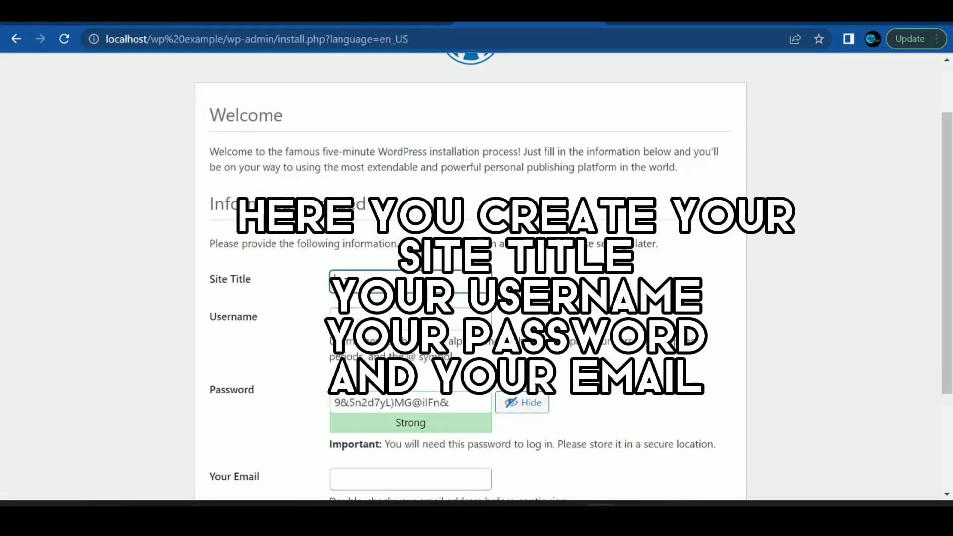
type("wp e")
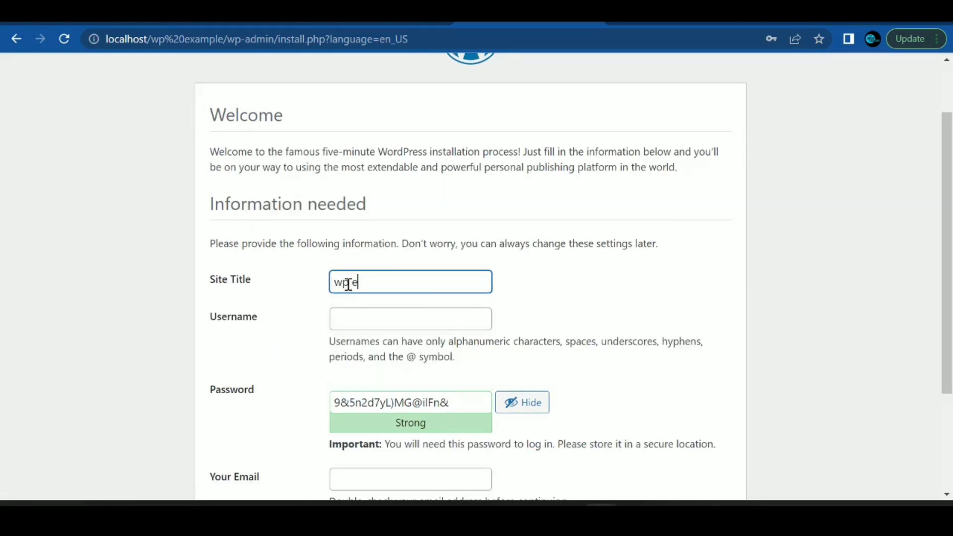
type("xample")
left_click(377, 321)
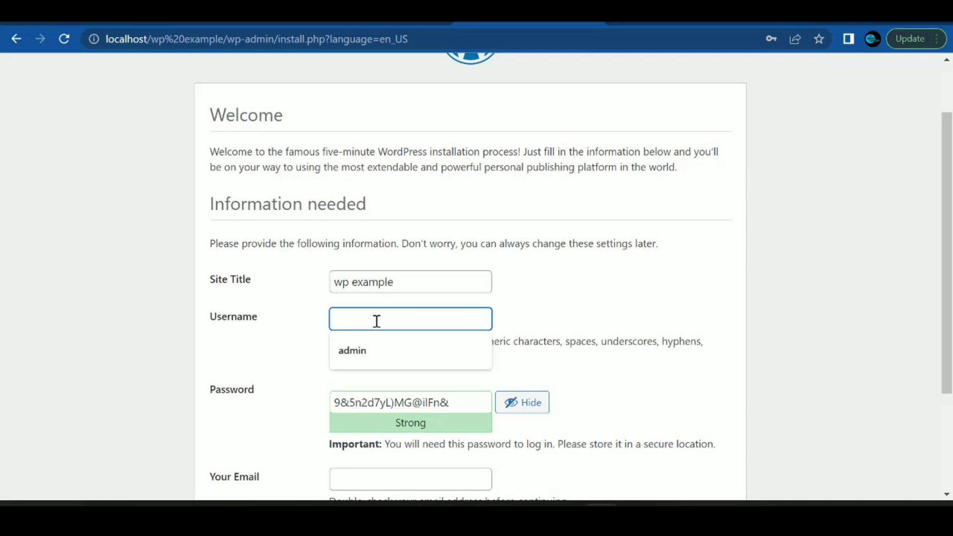
left_click(361, 353)
Step: Replace the generated password with a short one and confirm use of the weak password
left_click(526, 408)
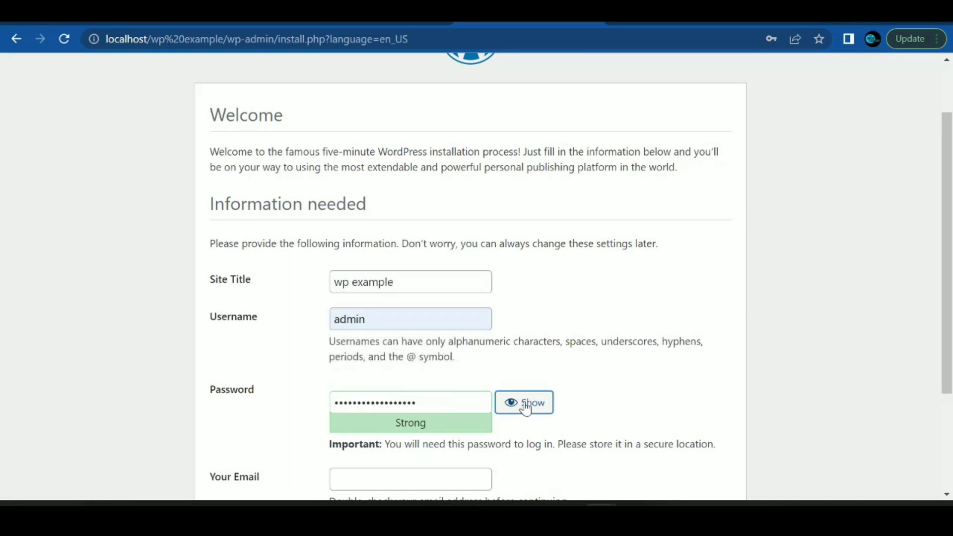
double_click(436, 406)
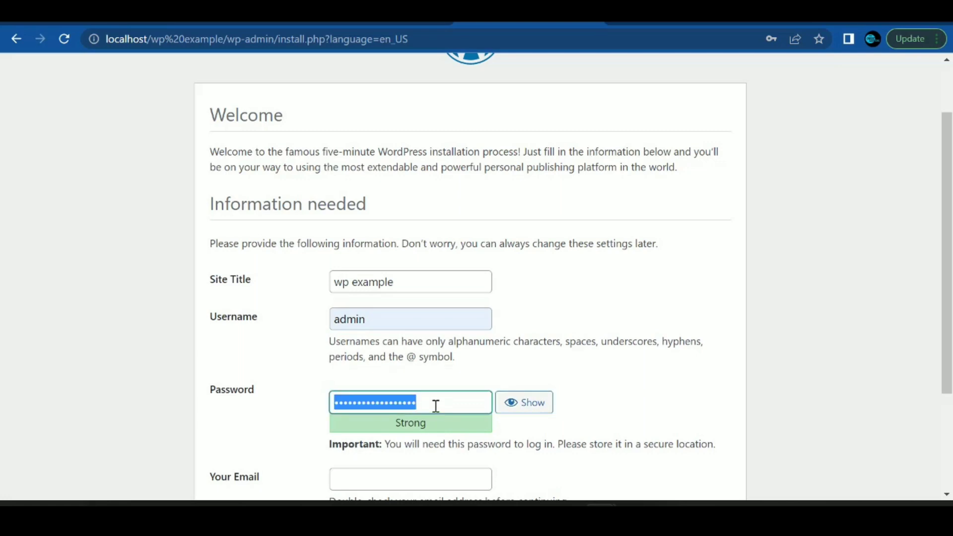
type("•••••••")
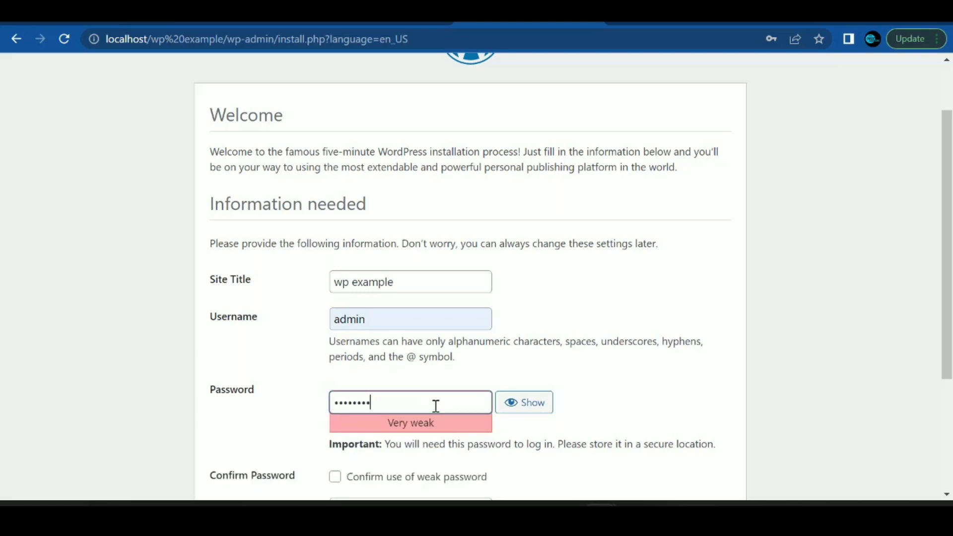
scroll(441, 419, "down", 3)
left_click(338, 332)
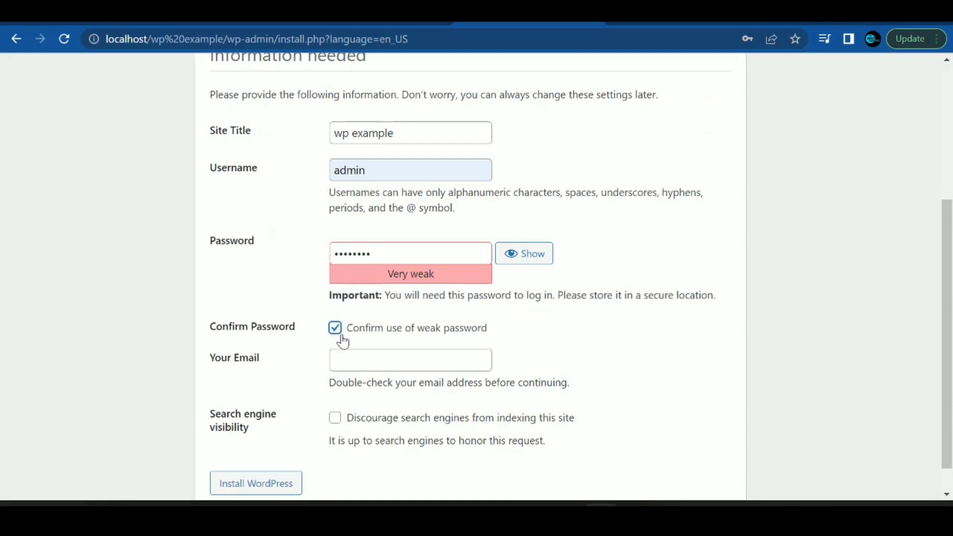
Step: Fill in the admin's email address and submit the form to install WordPress
left_click(373, 362)
left_click(366, 418)
scroll(287, 464, "down", 1)
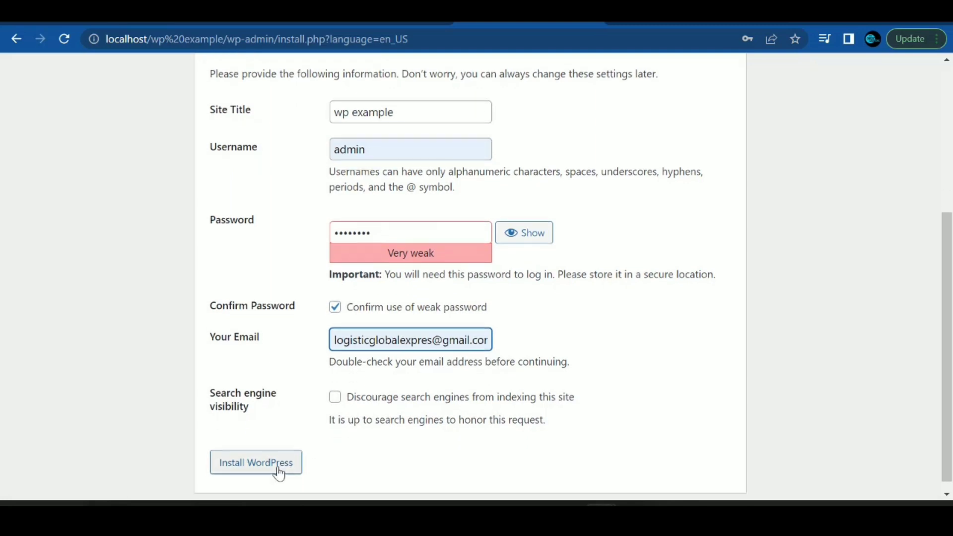
left_click(252, 452)
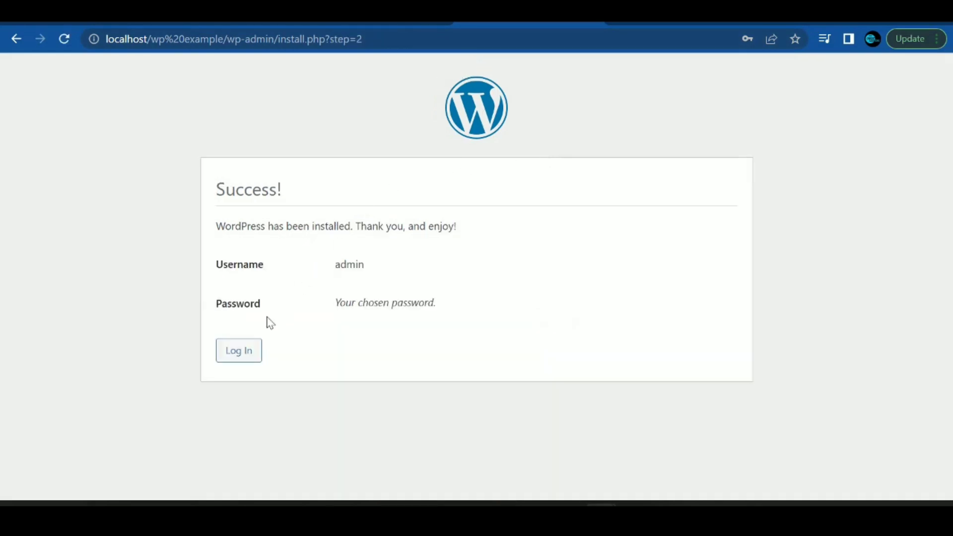
Step: Dismiss Chrome's password prompts and go to the WordPress login page
left_click(607, 238)
left_click(784, 251)
left_click(250, 349)
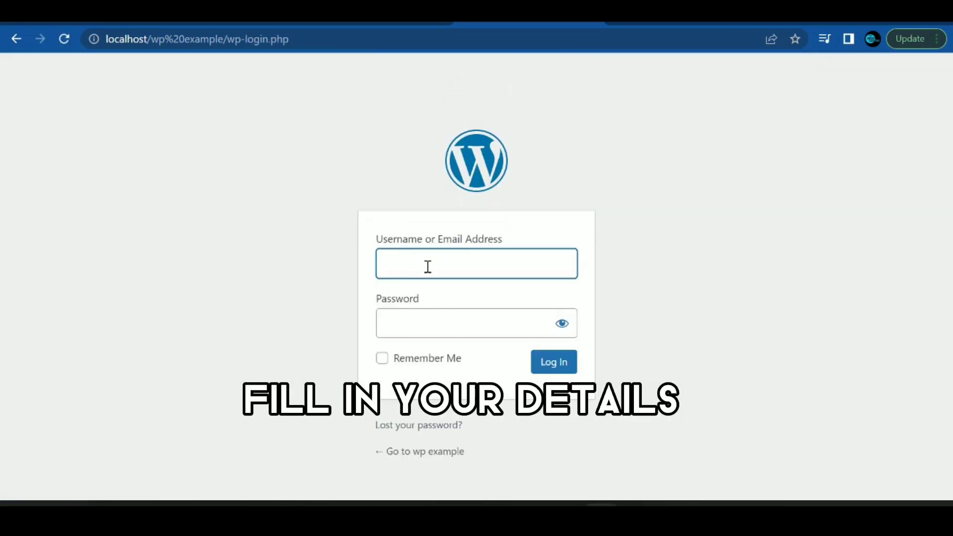
Step: Log in as admin with the chosen password
left_click(428, 266)
left_click(424, 300)
left_click(426, 315)
type("a")
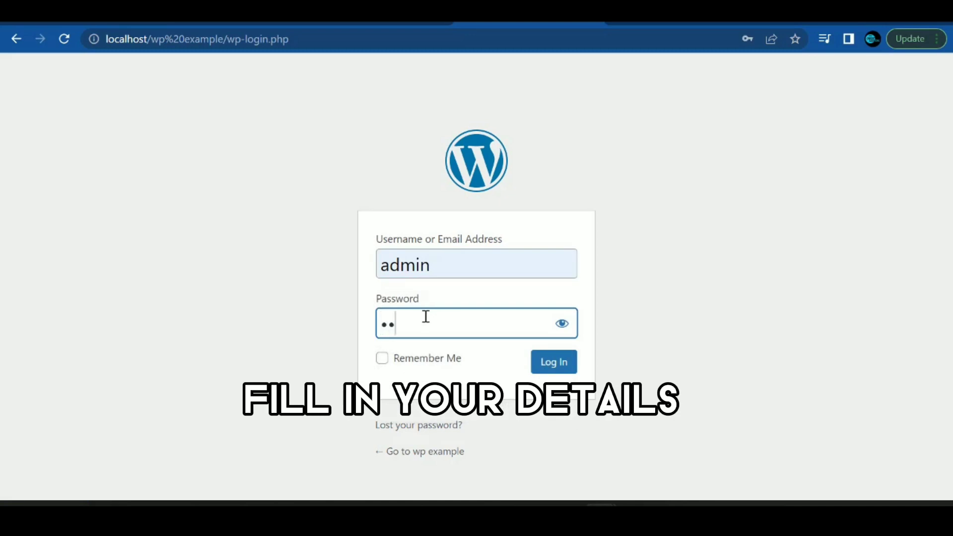
type("•••••••")
left_click(546, 365)
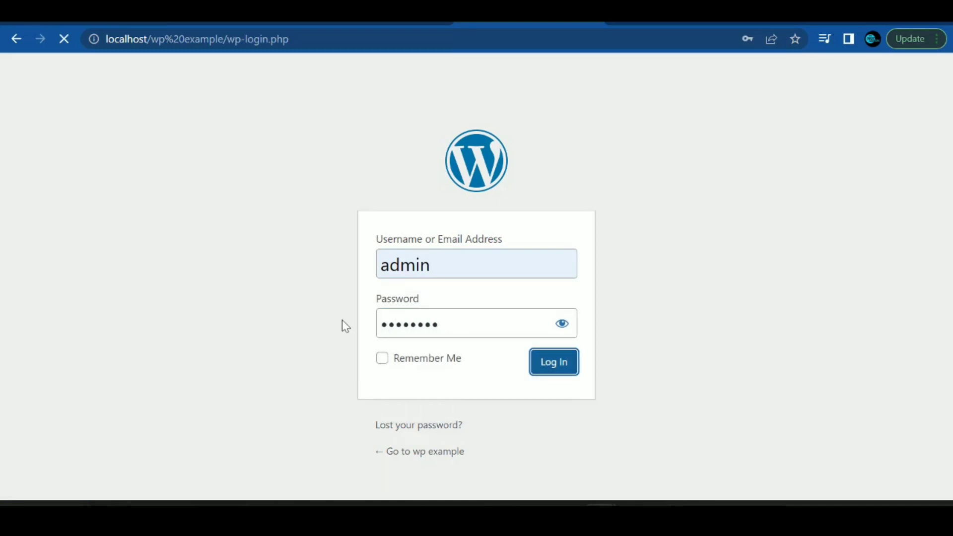